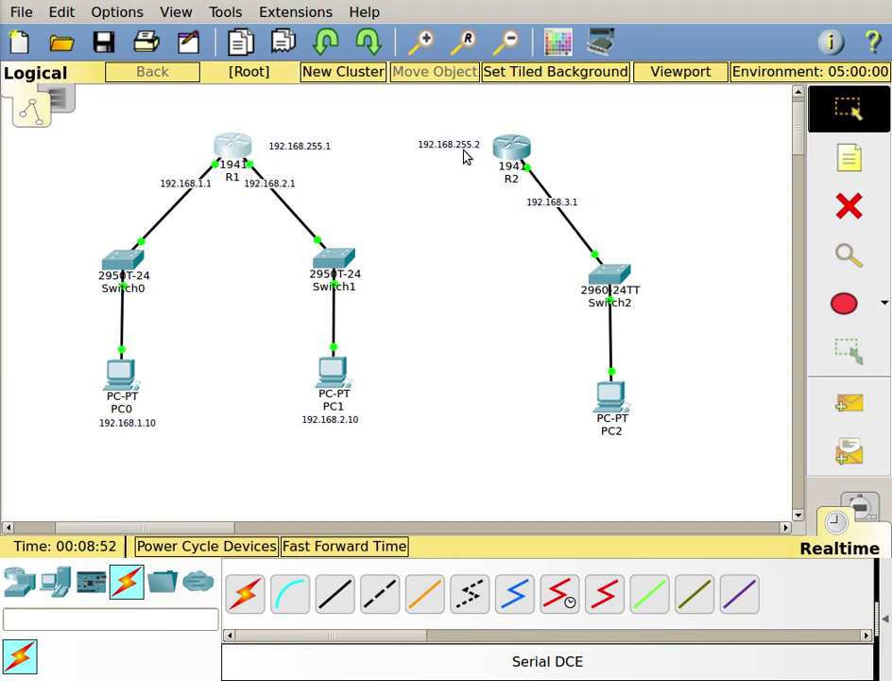
- Inspect R1's Physical view of hardware and modules, then close its device window
{"action": "left_click", "coordinate": [234, 149]}
{"action": "left_click", "coordinate": [34, 122]}
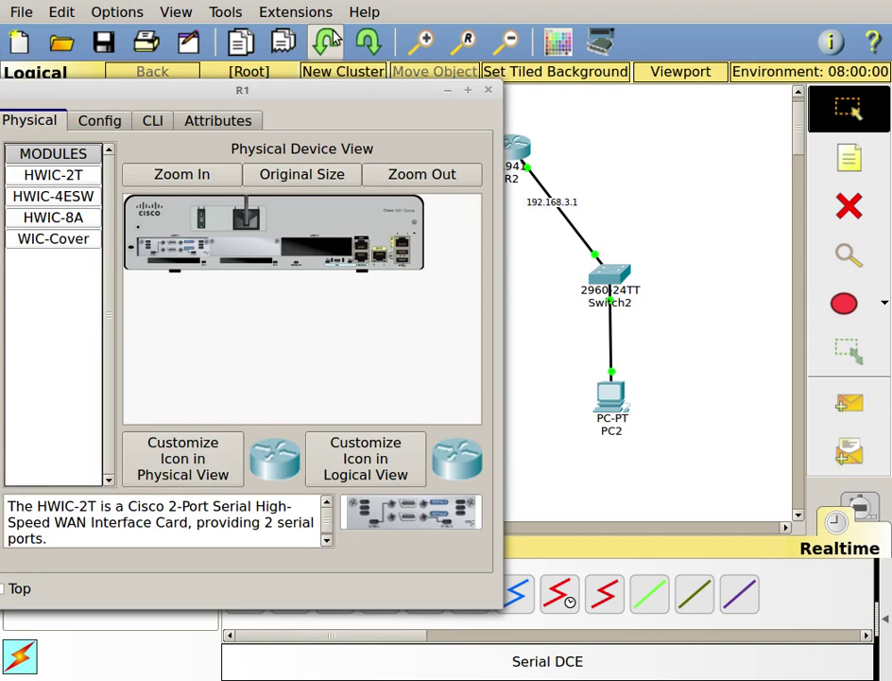
{"action": "right_click", "coordinate": [330, 93]}
{"action": "left_click", "coordinate": [374, 66]}
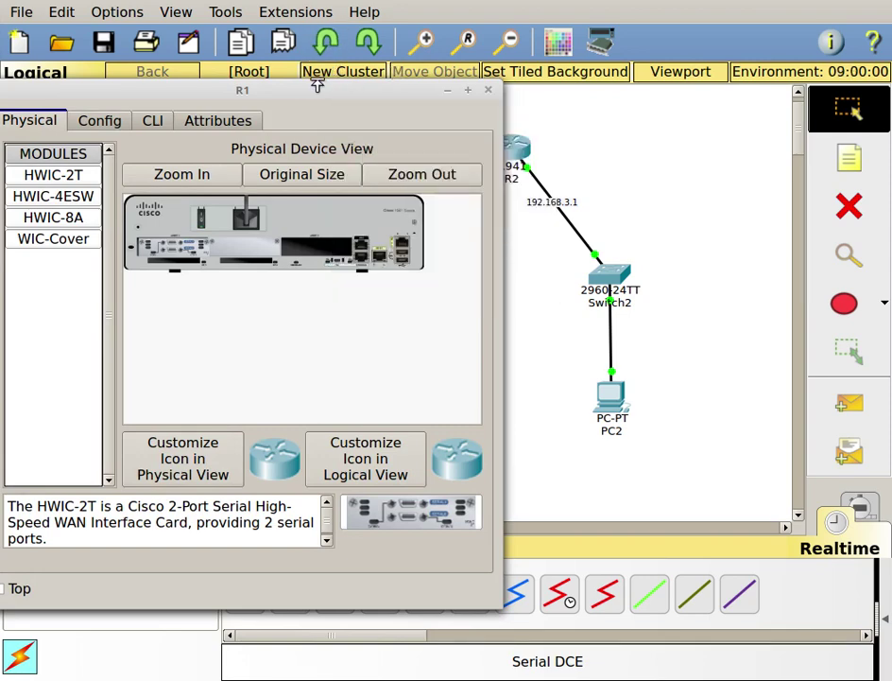
{"action": "left_click_drag", "start_coordinate": [315, 95], "coordinate": [410, 35]}
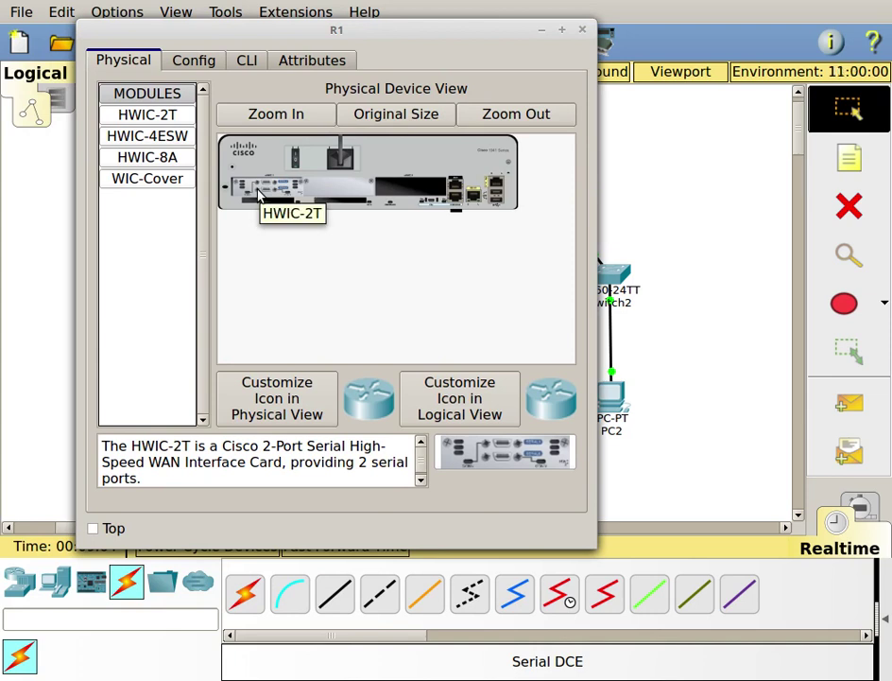
{"action": "right_click", "coordinate": [578, 30]}
{"action": "left_click", "coordinate": [585, 31]}
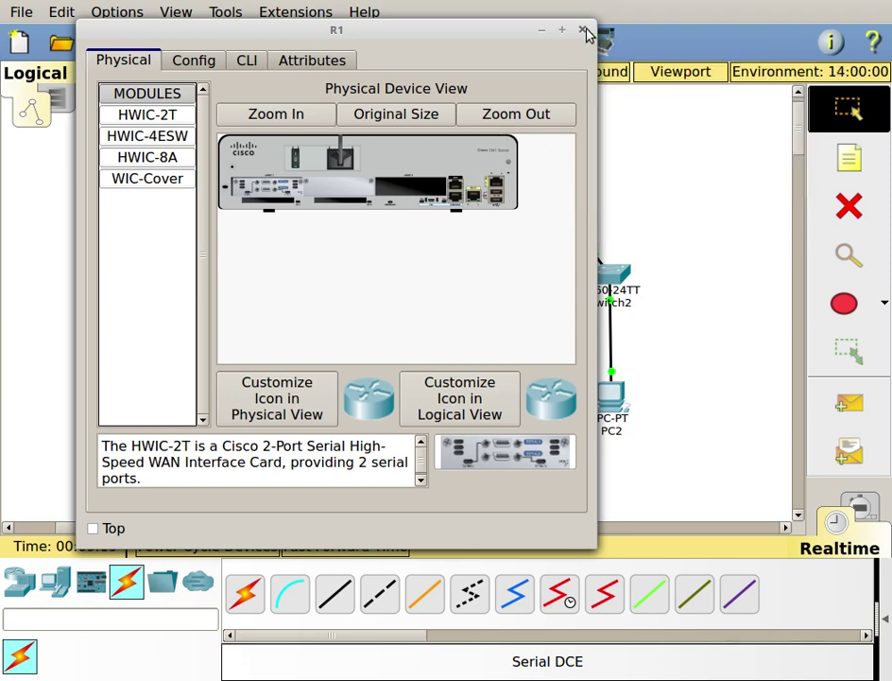
{"action": "left_click", "coordinate": [582, 29]}
- Open R2's Physical view and try adding the HWIC-2T card to its empty slot
{"action": "left_click", "coordinate": [509, 161]}
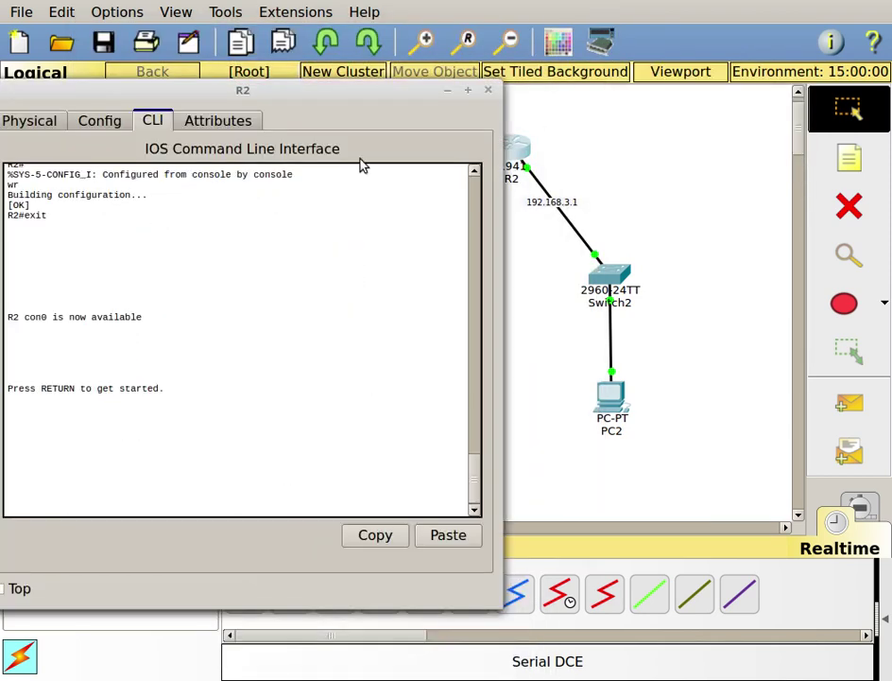
{"action": "left_click", "coordinate": [29, 122]}
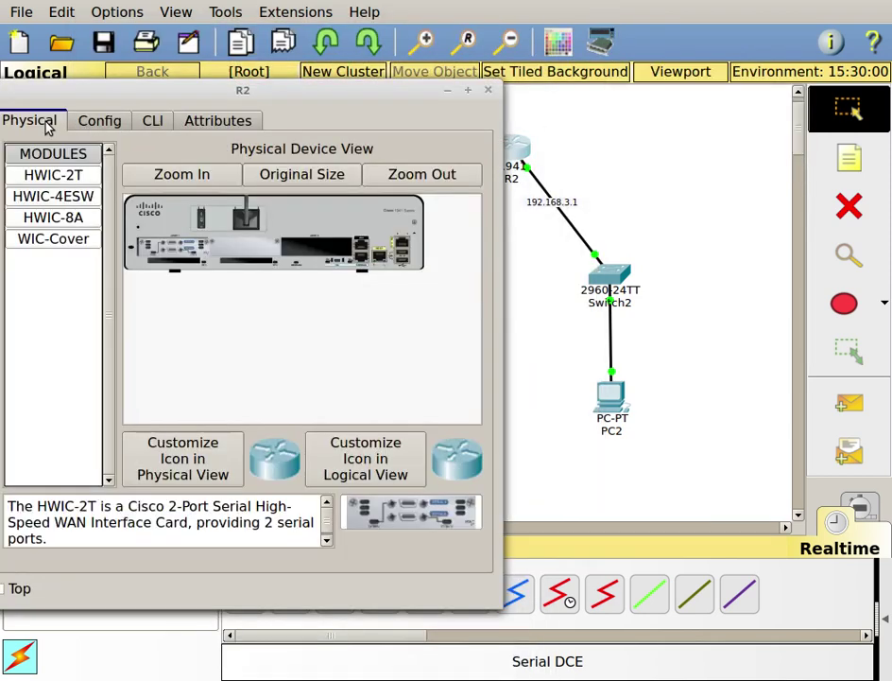
{"action": "right_click", "coordinate": [261, 96]}
{"action": "left_click", "coordinate": [111, 94]}
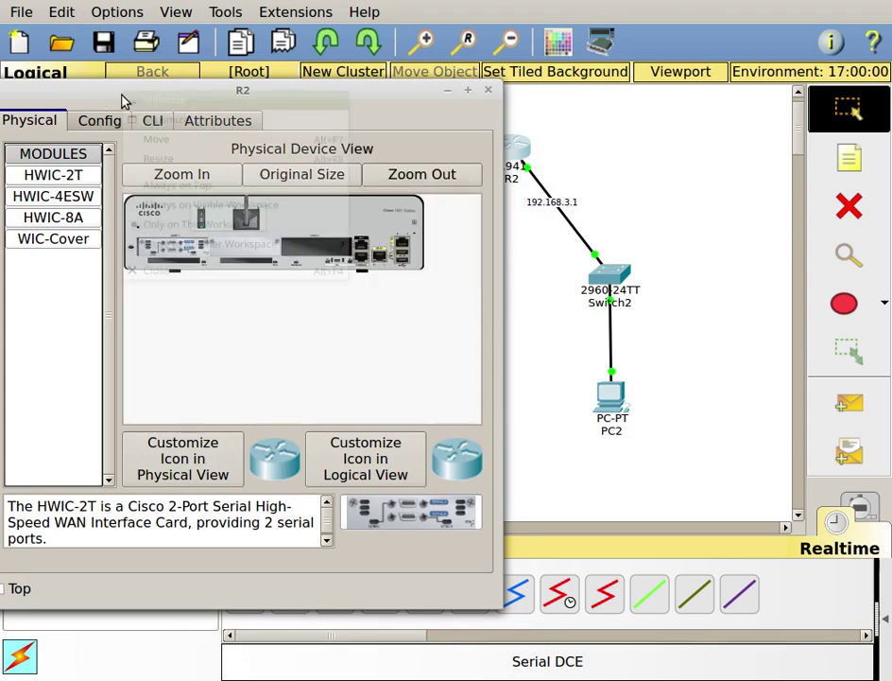
{"action": "right_click", "coordinate": [117, 88]}
{"action": "left_click", "coordinate": [356, 109]}
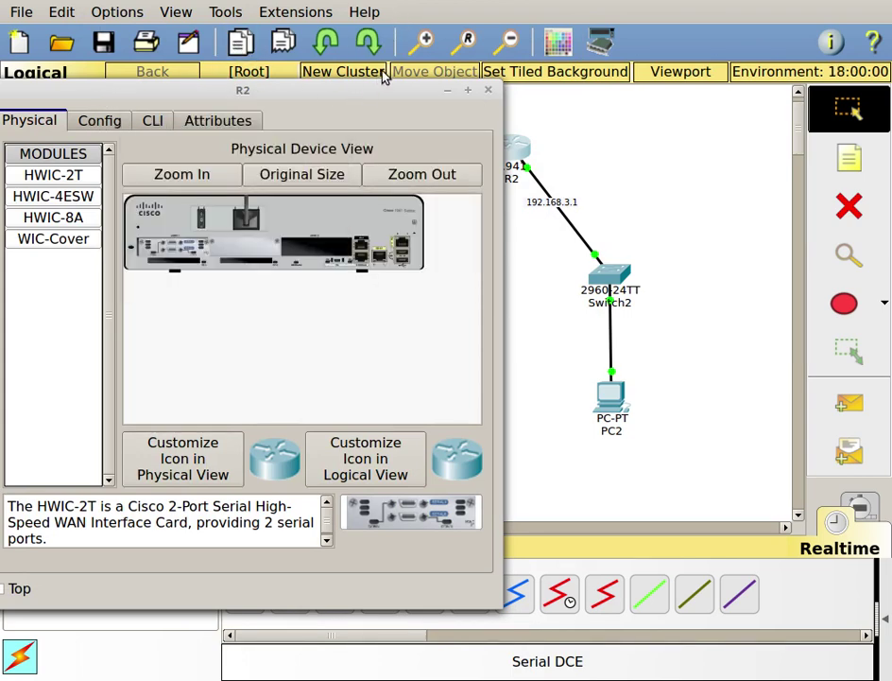
{"action": "left_click_drag", "start_coordinate": [375, 94], "coordinate": [454, 39]}
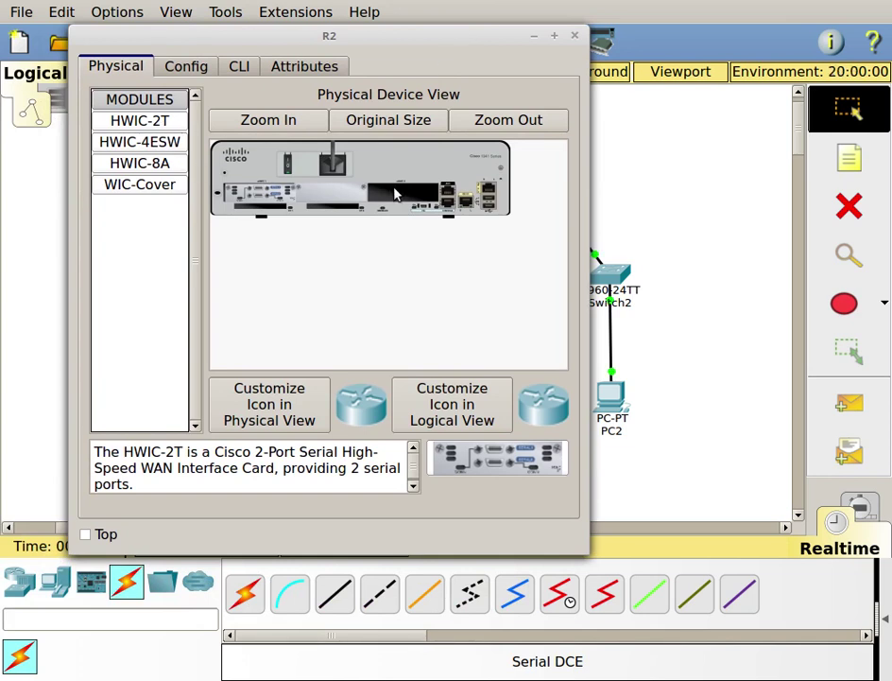
{"action": "left_click_drag", "start_coordinate": [154, 130], "coordinate": [409, 194]}
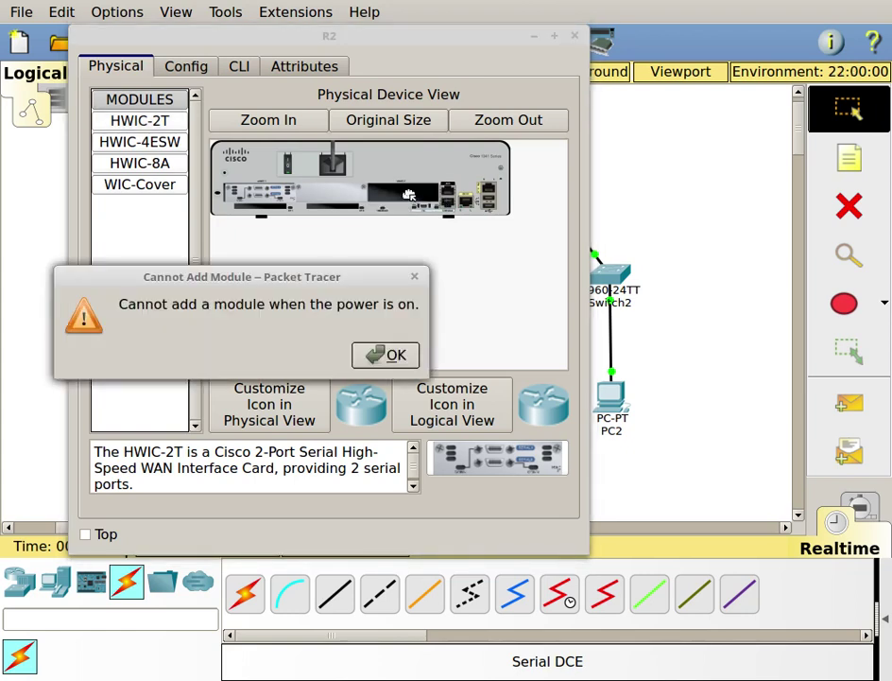
- Power R2 off, install the HWIC-2T card, power back on, and close after IOS loads
{"action": "left_click", "coordinate": [397, 361]}
{"action": "left_click", "coordinate": [289, 170]}
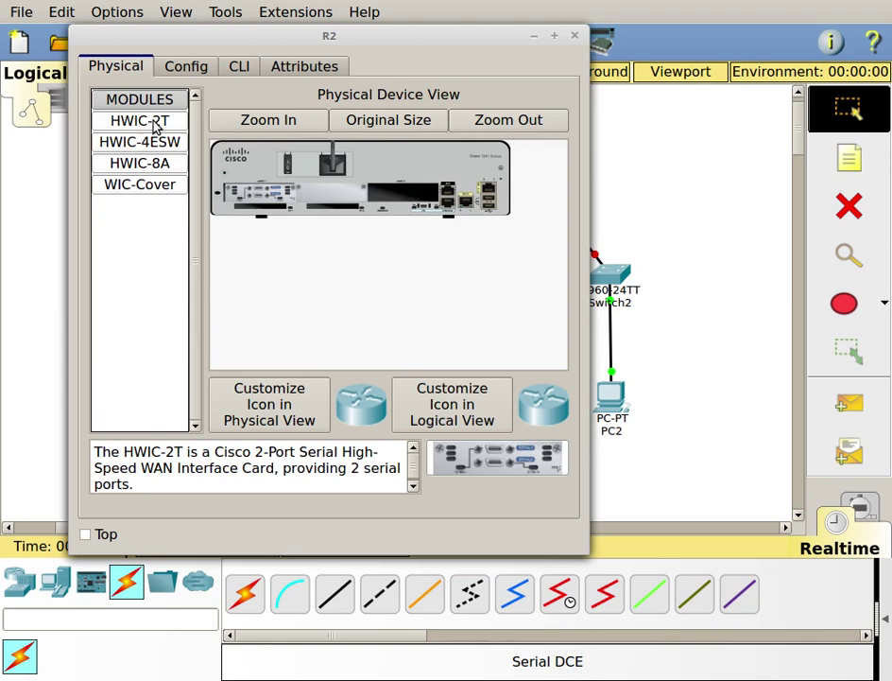
{"action": "left_click_drag", "start_coordinate": [154, 123], "coordinate": [411, 196]}
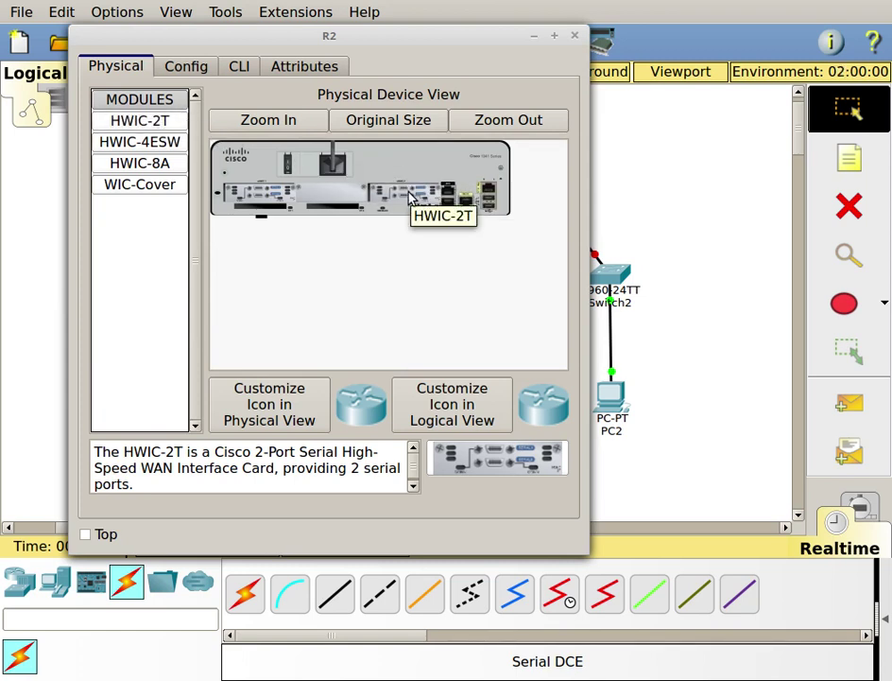
{"action": "left_click", "coordinate": [289, 165]}
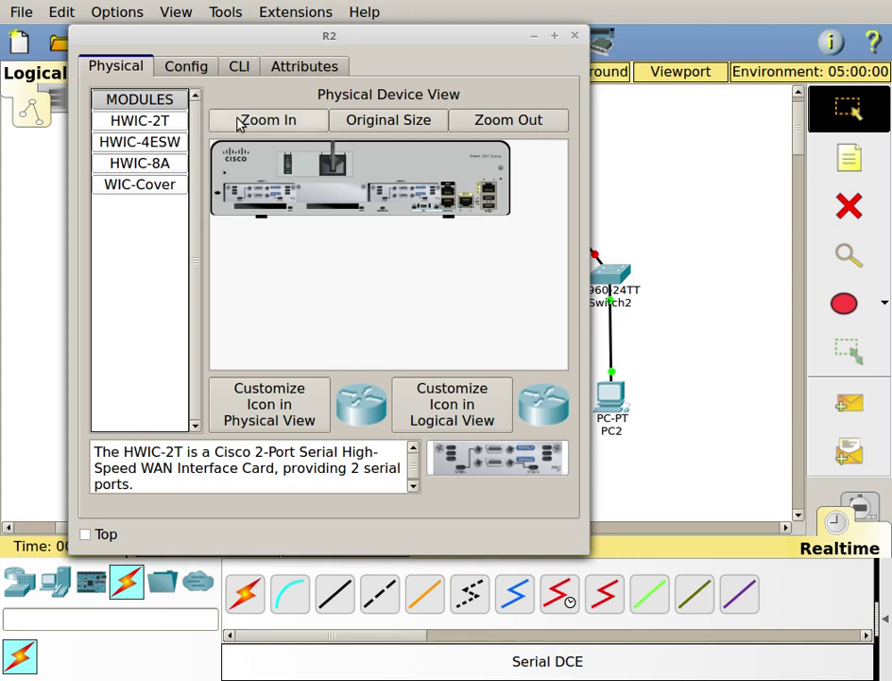
{"action": "left_click", "coordinate": [239, 66]}
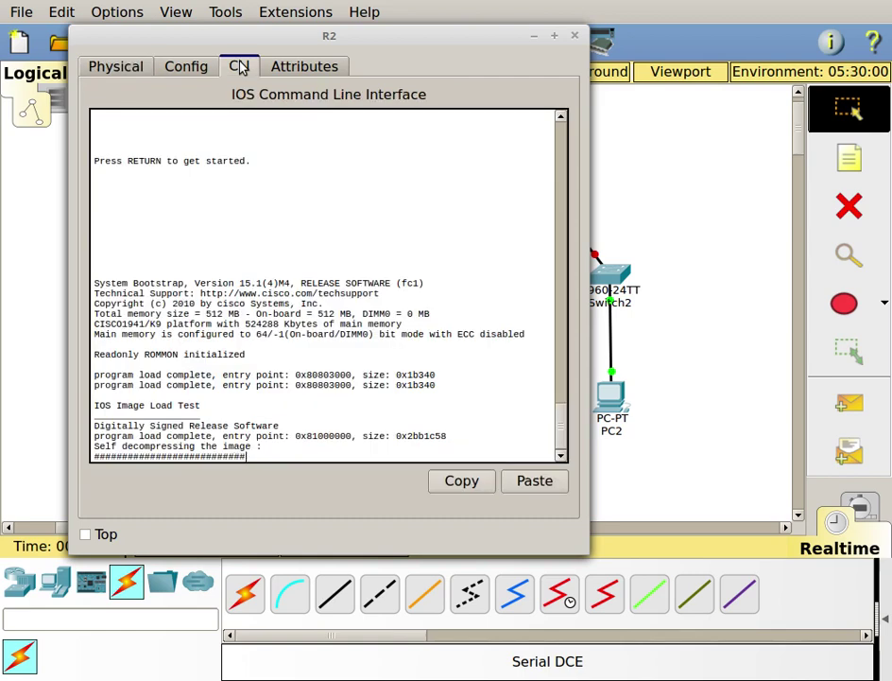
{"action": "left_click", "coordinate": [535, 40]}
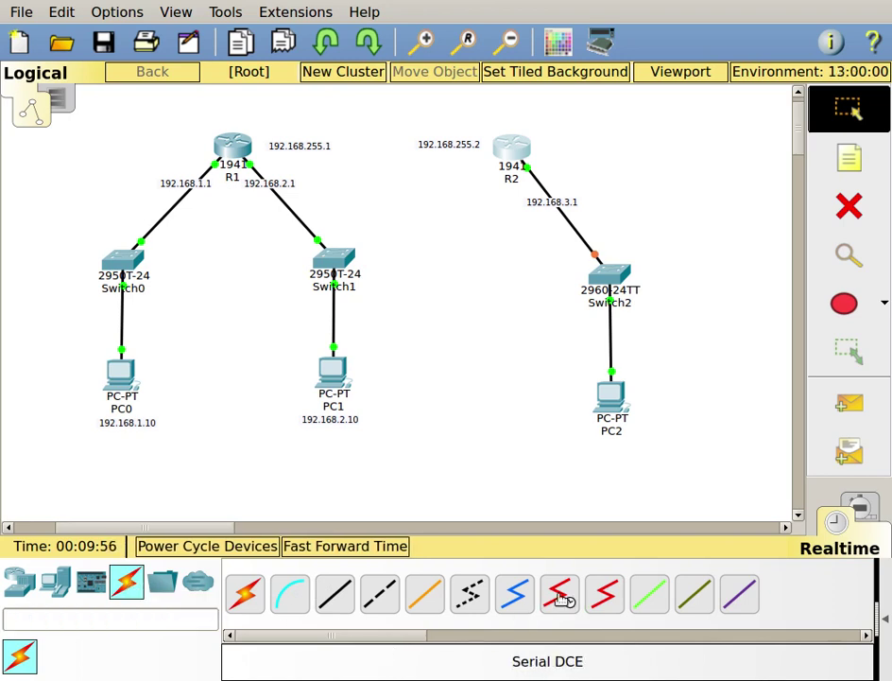
- Cable R1 Serial0/1/0 to R2 Serial0/1/0 using a Serial DCE cable, R1 as DCE
{"action": "left_click", "coordinate": [560, 595]}
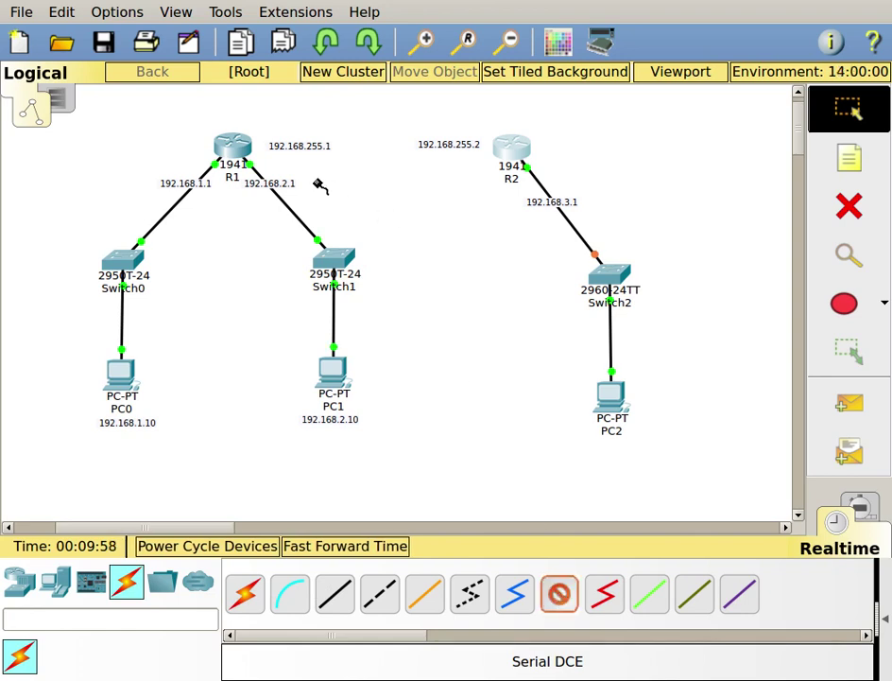
{"action": "left_click", "coordinate": [243, 152]}
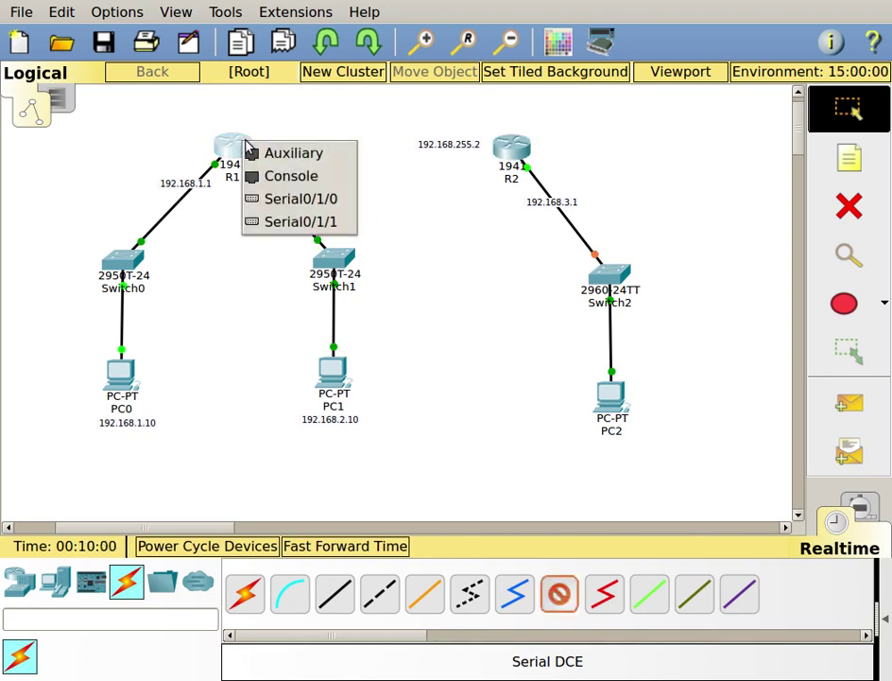
{"action": "left_click", "coordinate": [301, 198]}
{"action": "left_click", "coordinate": [509, 147]}
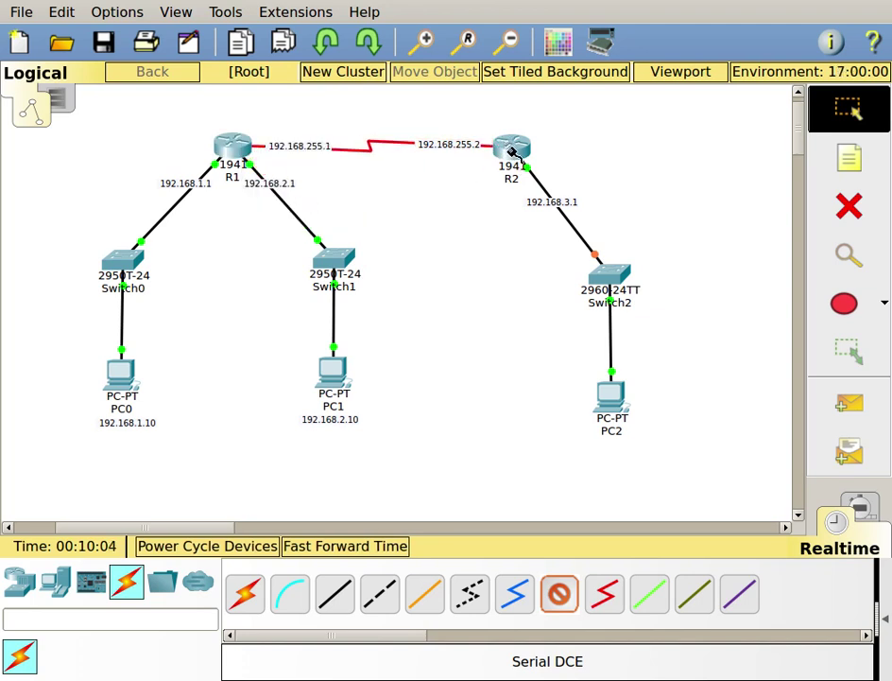
{"action": "left_click", "coordinate": [511, 150]}
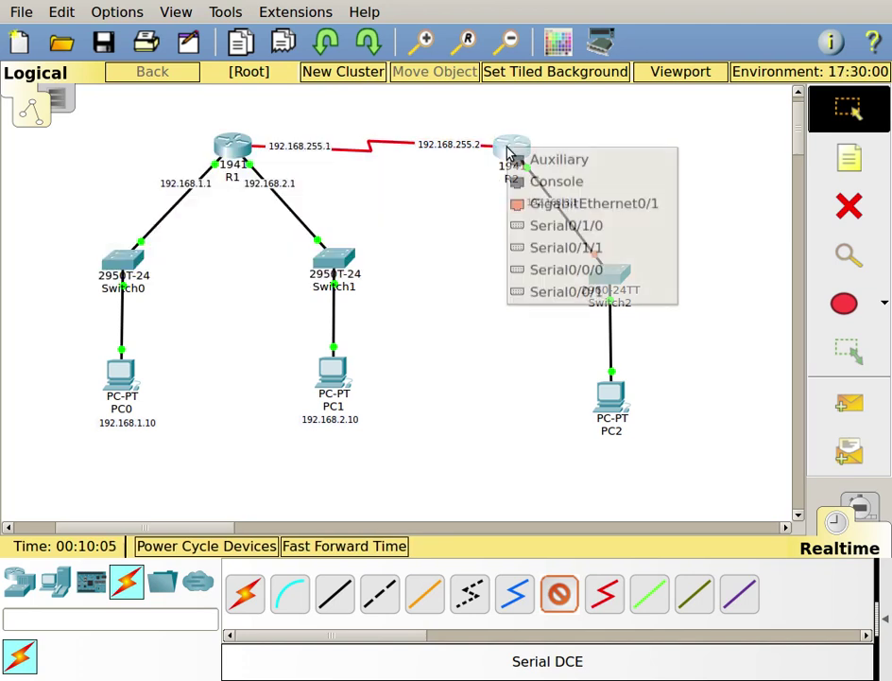
{"action": "left_click", "coordinate": [542, 229]}
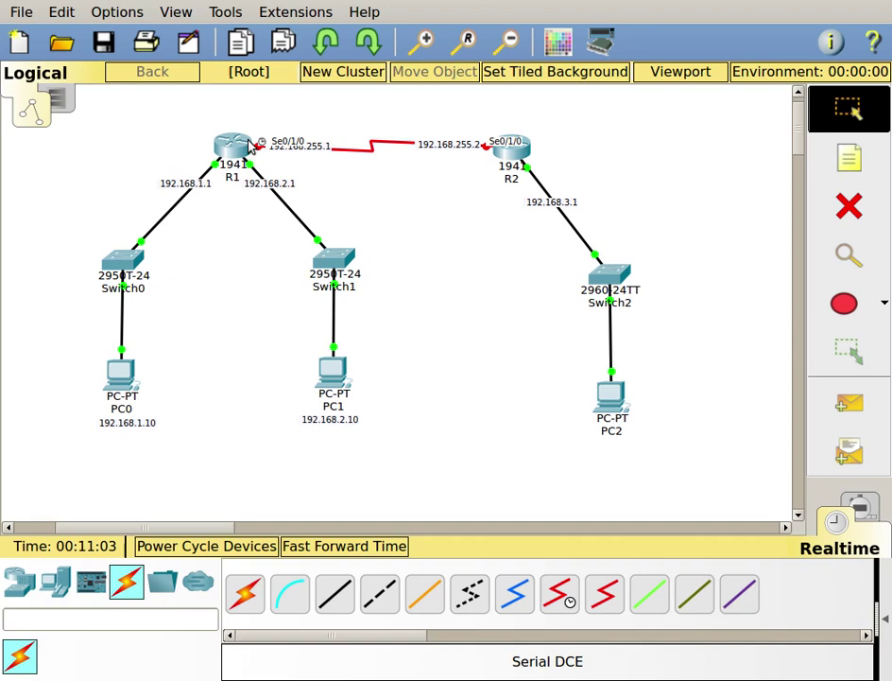
- Check R1's port summary: Serial0/1/0 down with no IP address, GigabitEthernet ports up
{"action": "mouse_move", "coordinate": [248, 144]}
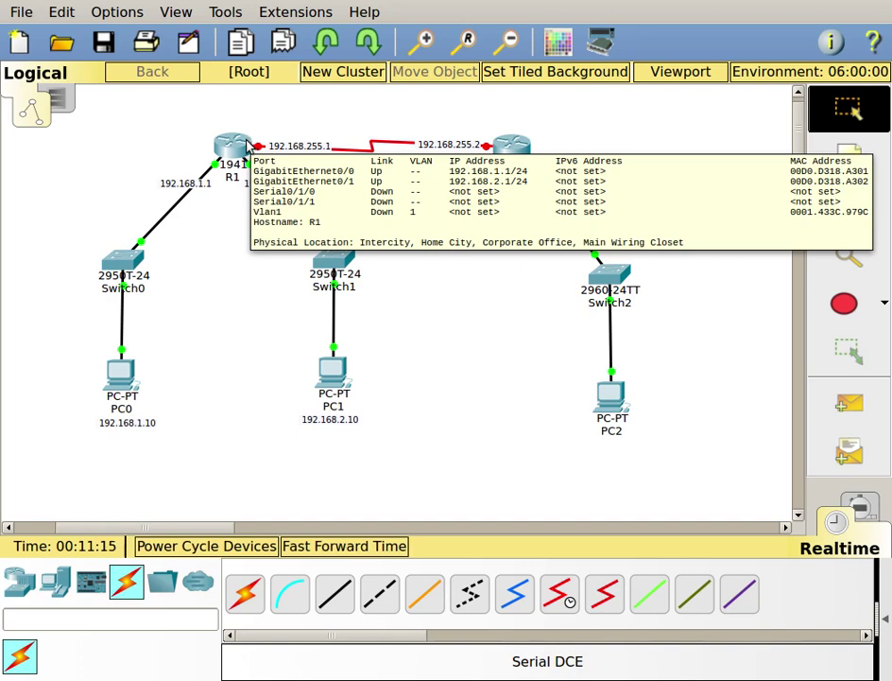
- Open R1's CLI and log in with the console password
{"action": "left_click", "coordinate": [236, 148]}
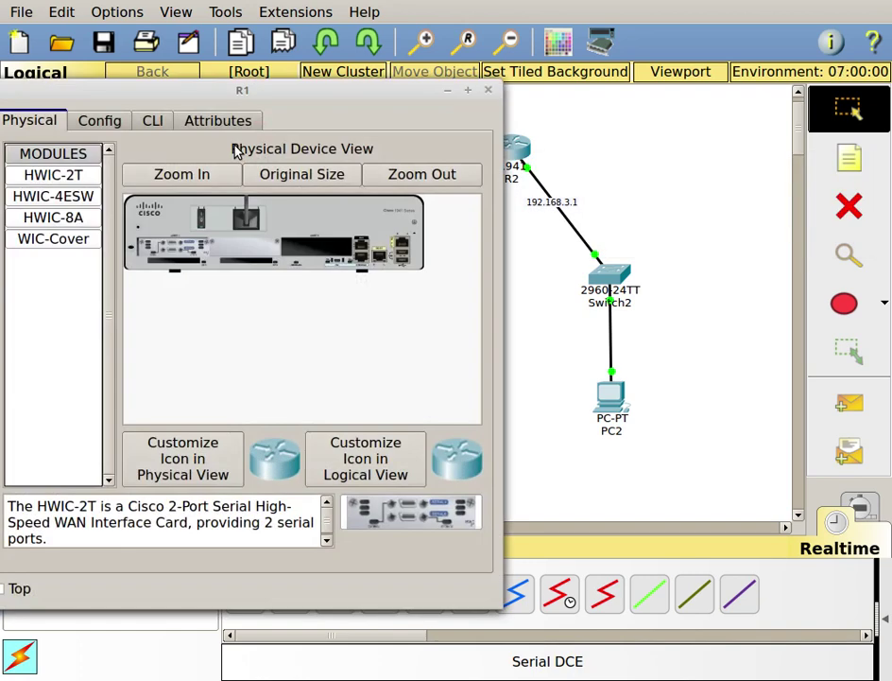
{"action": "left_click_drag", "start_coordinate": [239, 88], "coordinate": [485, 37]}
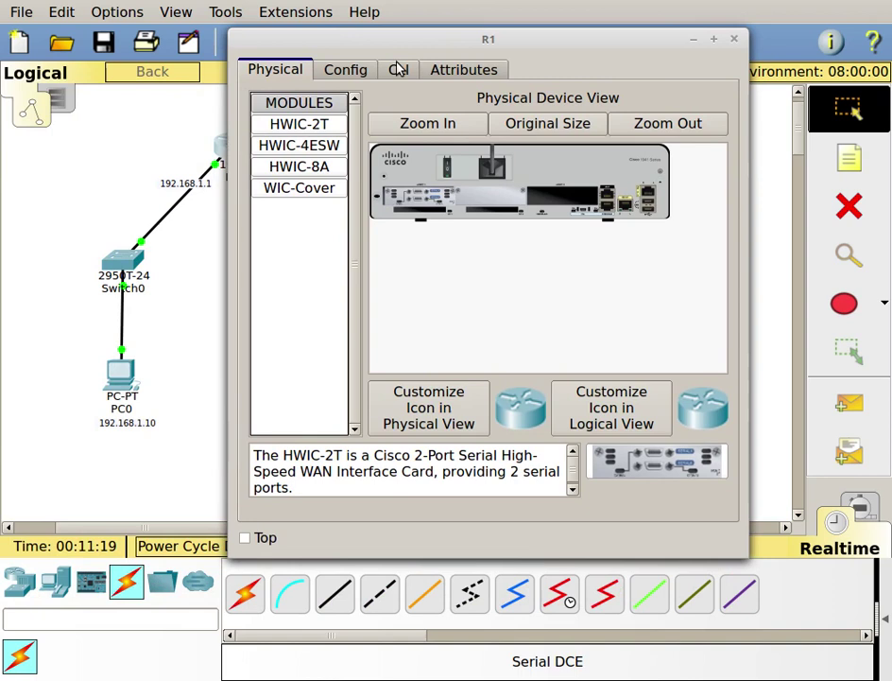
{"action": "left_click", "coordinate": [398, 71]}
{"action": "key", "text": "Return"}
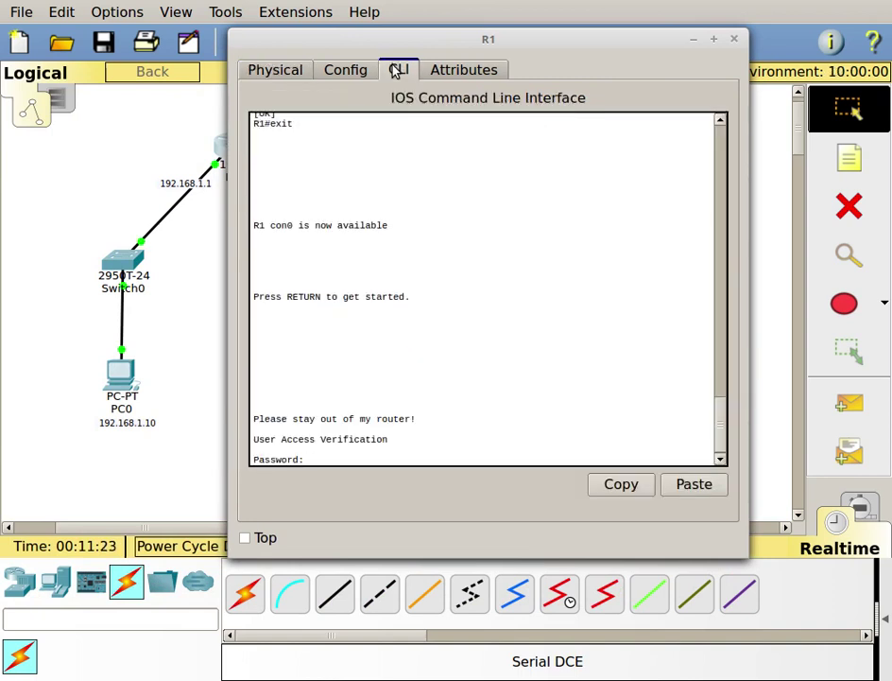
{"action": "key", "text": "Return"}
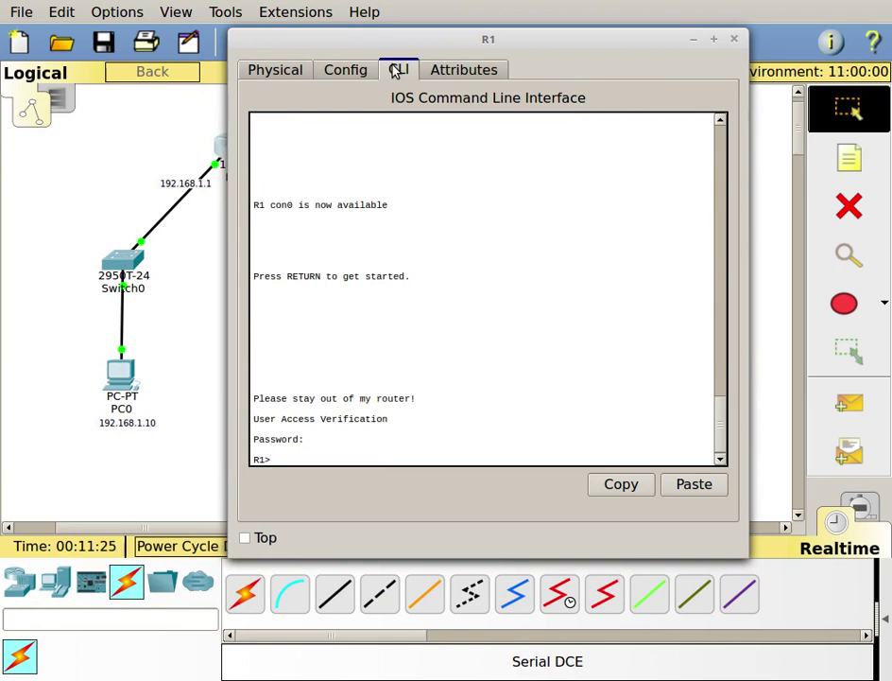
- Enter privileged mode with en and the enable password, then type show controllers s0/1/0
{"action": "type", "text": "en"}
{"action": "key", "text": "Return"}
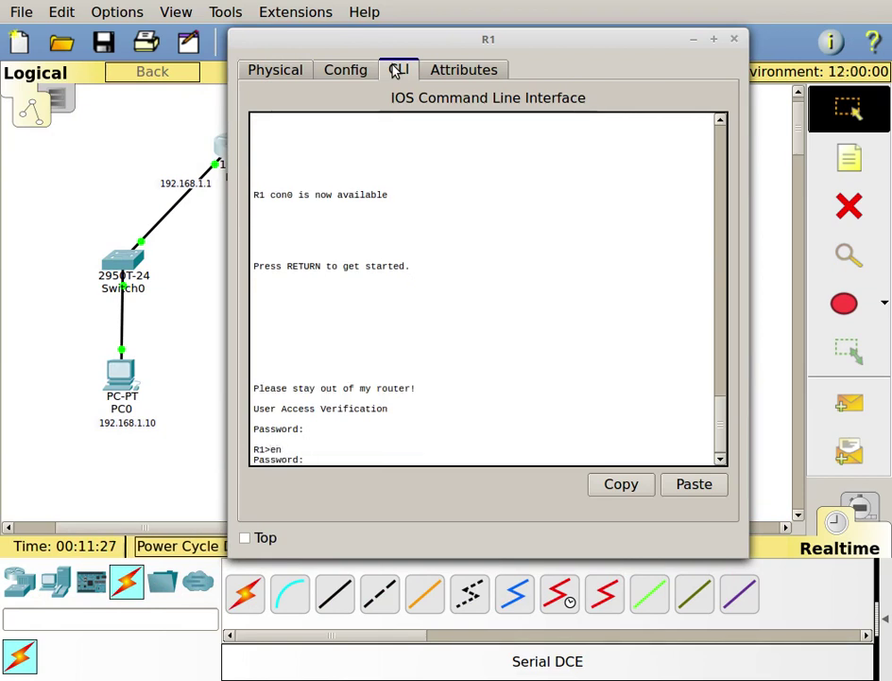
{"action": "key", "text": "Return"}
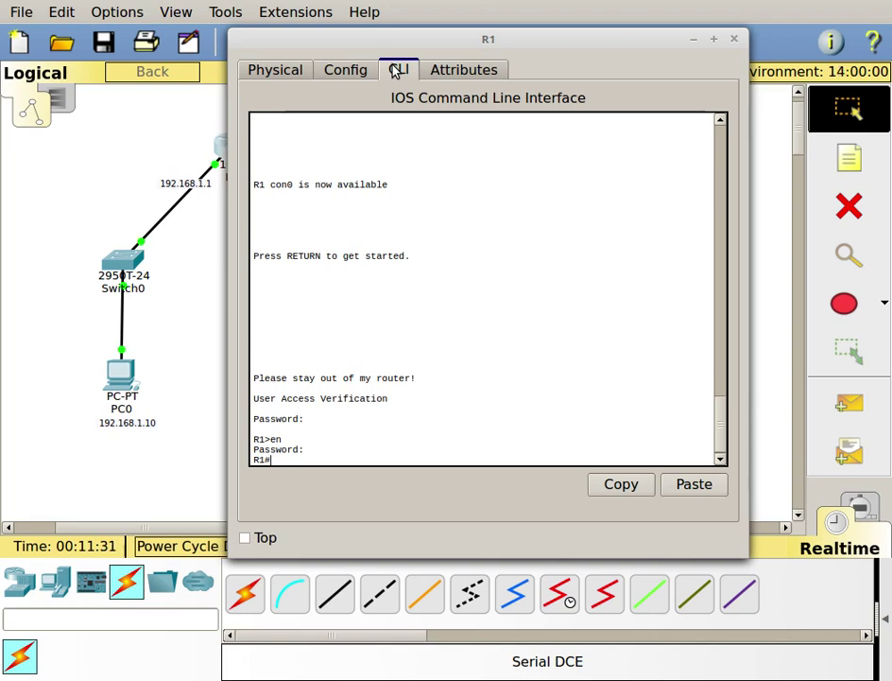
{"action": "type", "text": "sh"}
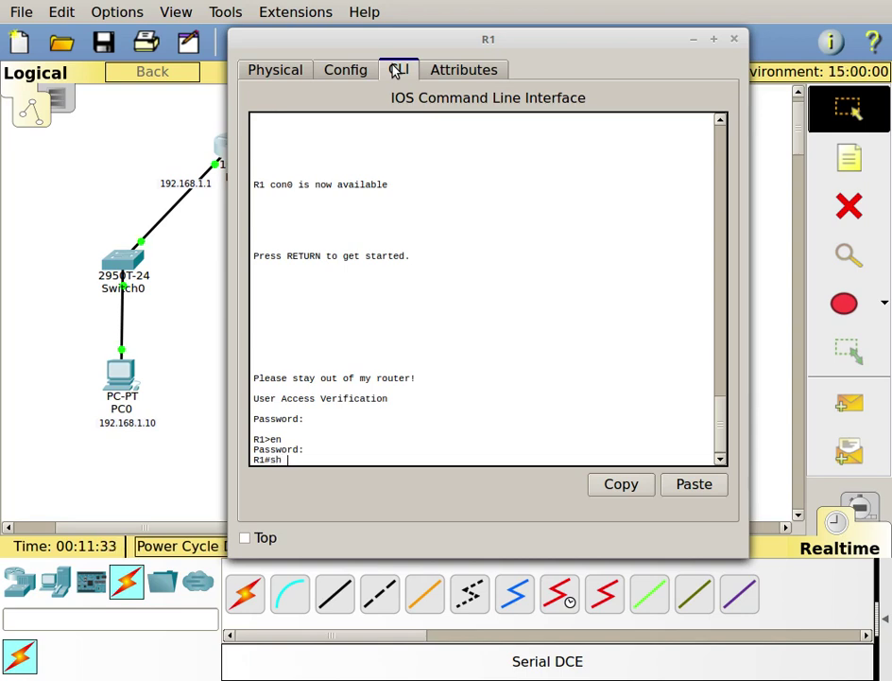
{"action": "type", "text": " con"}
{"action": "key", "text": "Tab"}
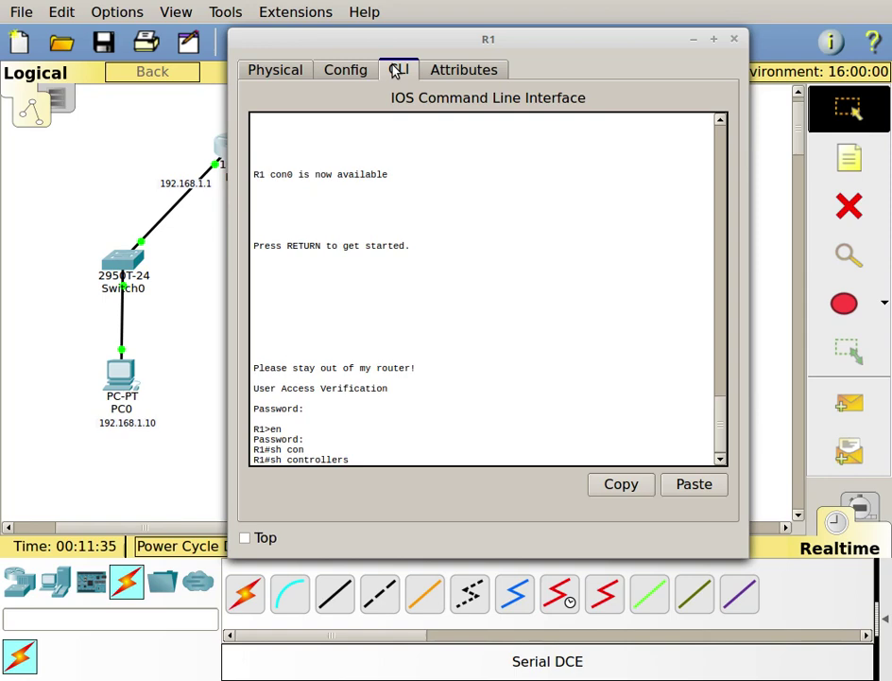
{"action": "type", "text": "s0"}
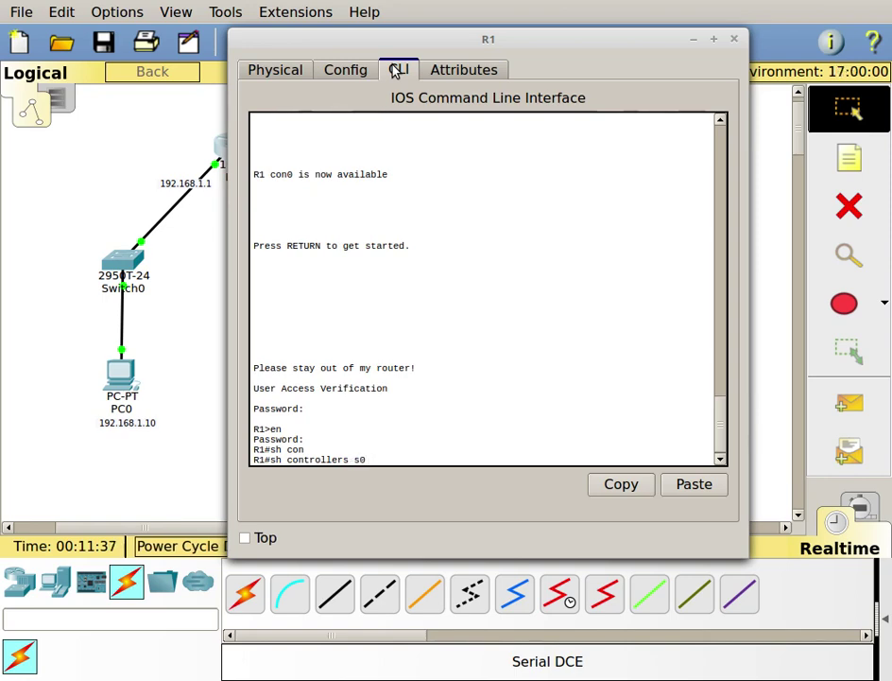
{"action": "type", "text": "/1/"}
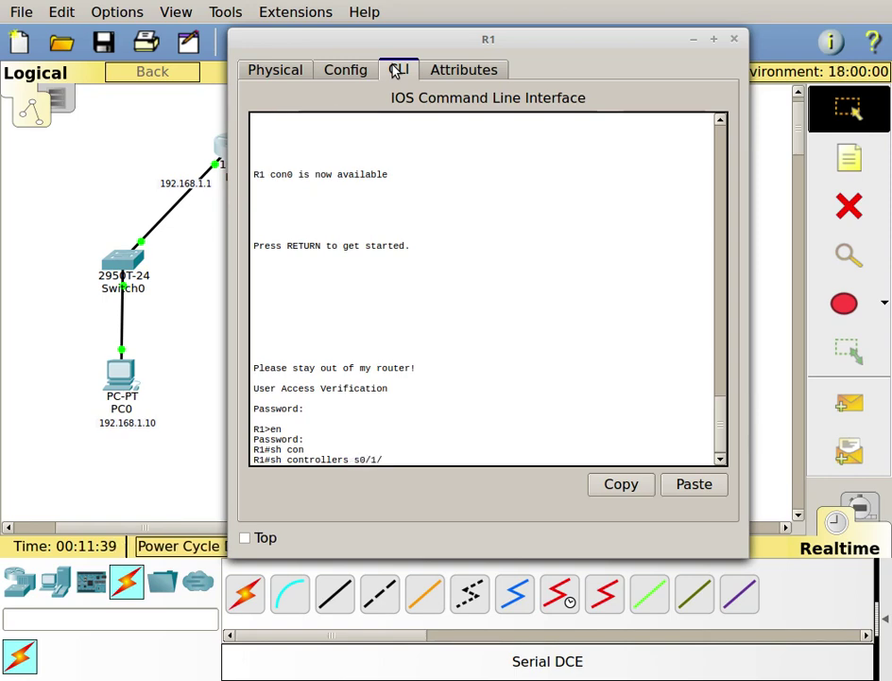
{"action": "type", "text": "0"}
- Run show controllers s0/1/0, confirm DCE V.35 at clock rate 2000000, then enter config t
{"action": "key", "text": "Return"}
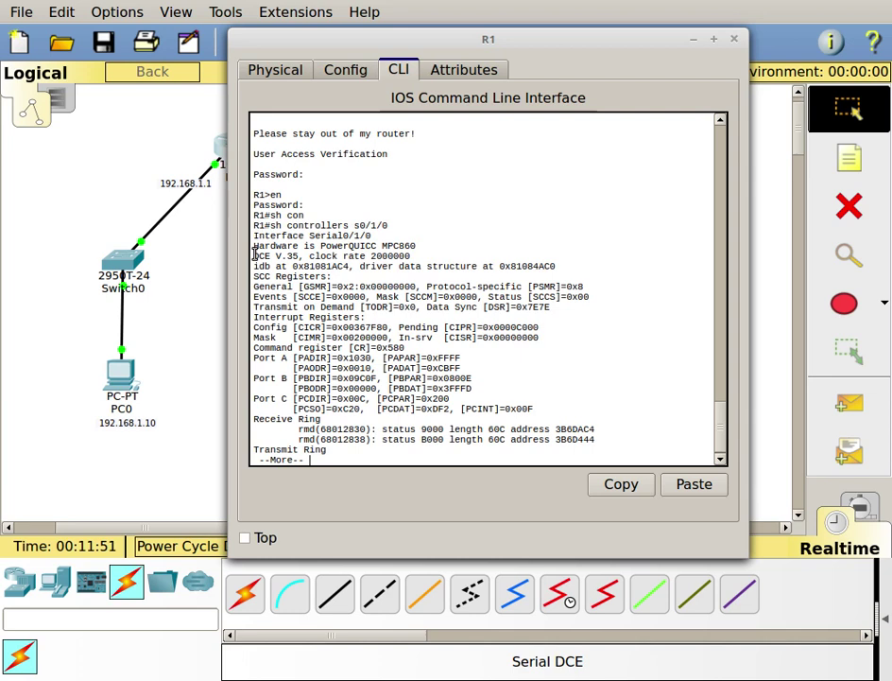
{"action": "left_click_drag", "start_coordinate": [254, 255], "coordinate": [305, 255]}
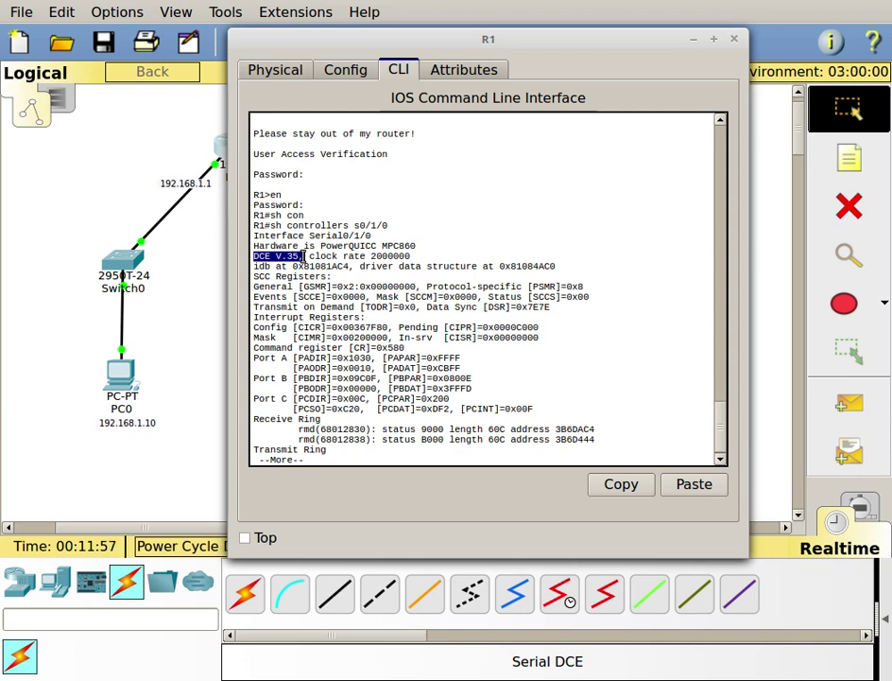
{"action": "left_click", "coordinate": [254, 255]}
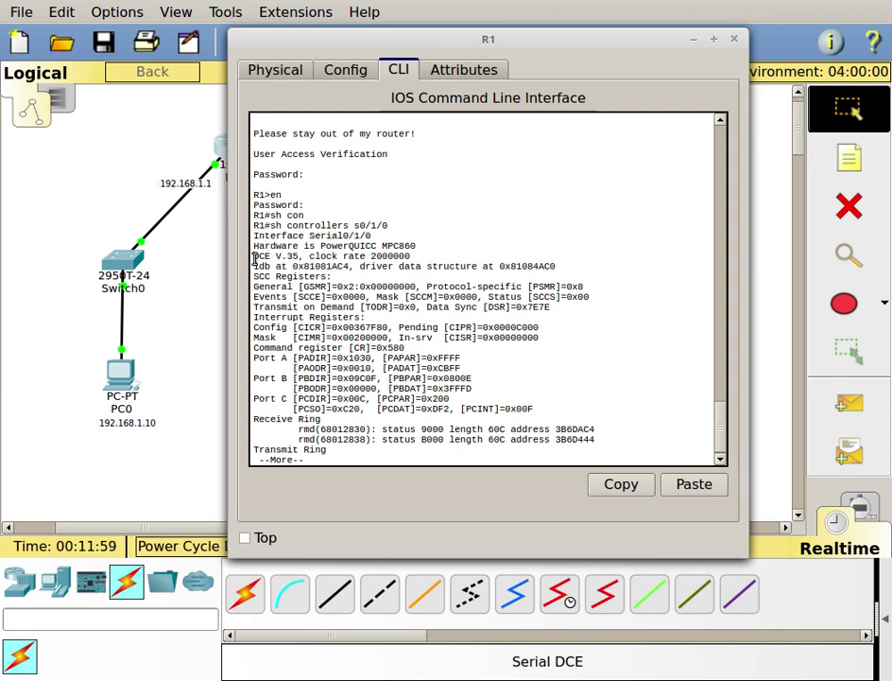
{"action": "left_click_drag", "start_coordinate": [254, 255], "coordinate": [414, 257]}
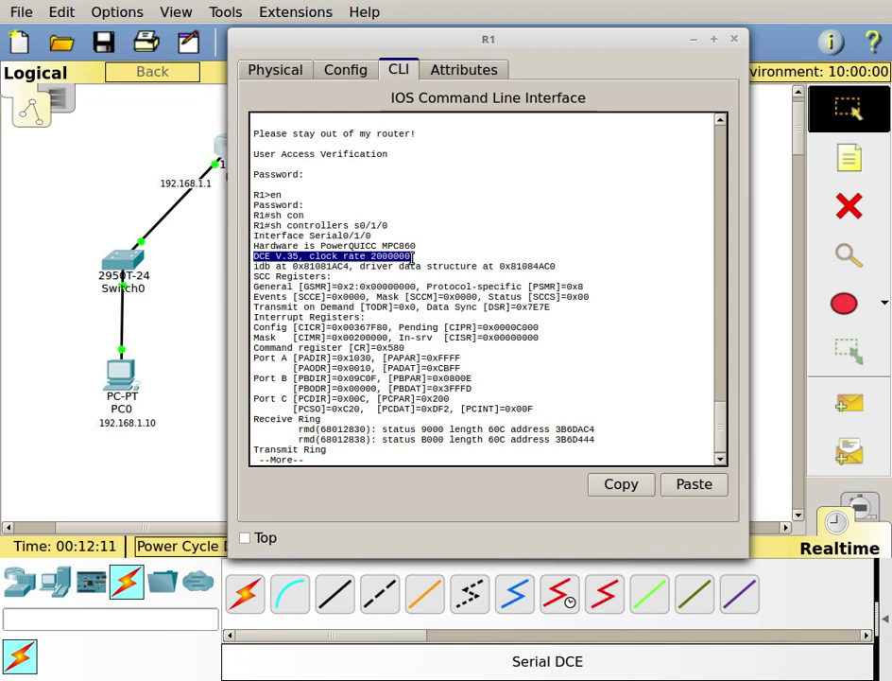
{"action": "key", "text": "Return"}
{"action": "key", "text": "space"}
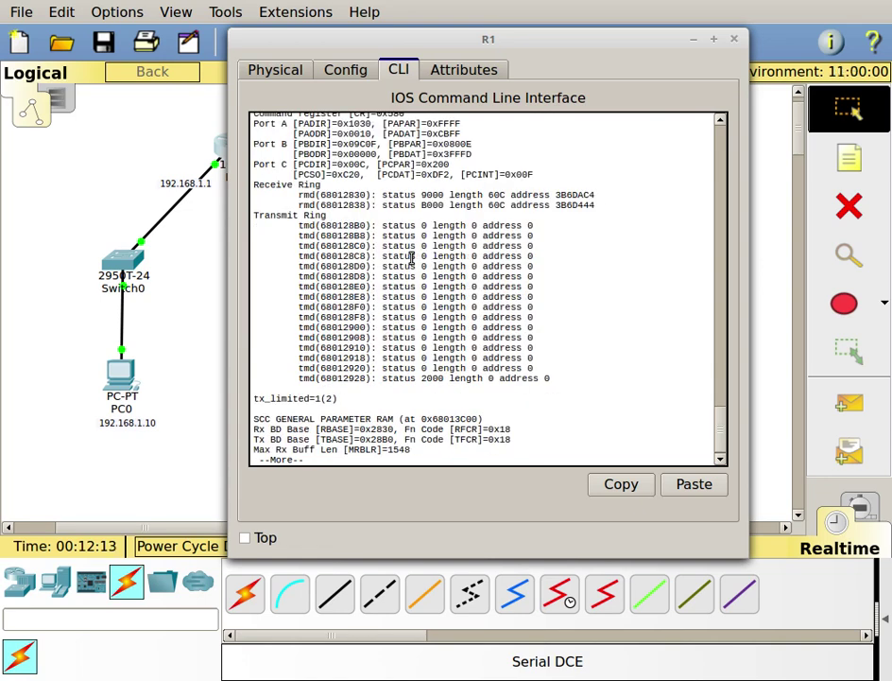
{"action": "key", "text": "Return"}
{"action": "key", "text": "space"}
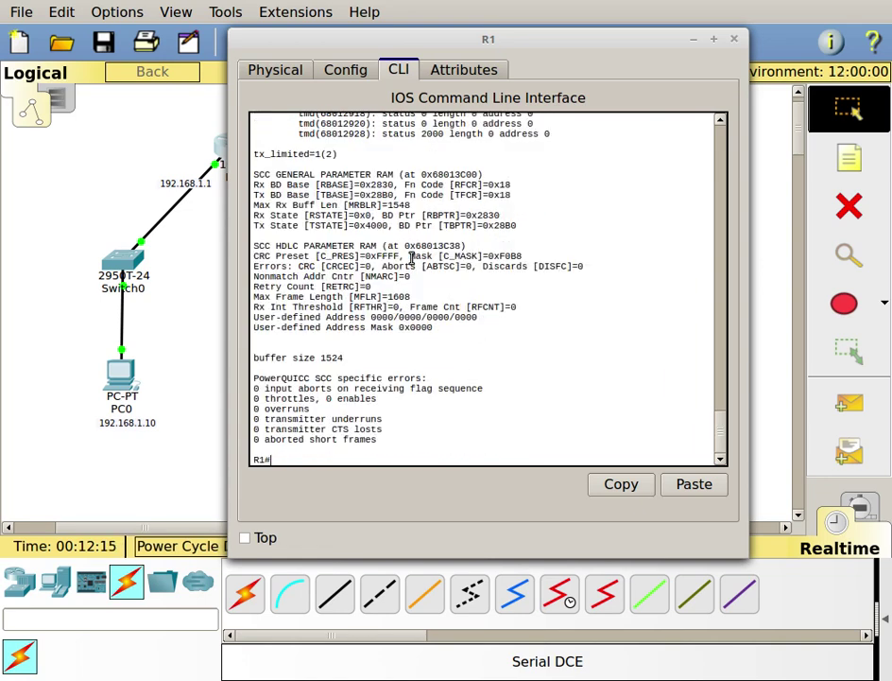
{"action": "type", "text": "config t"}
{"action": "key", "text": "Return"}
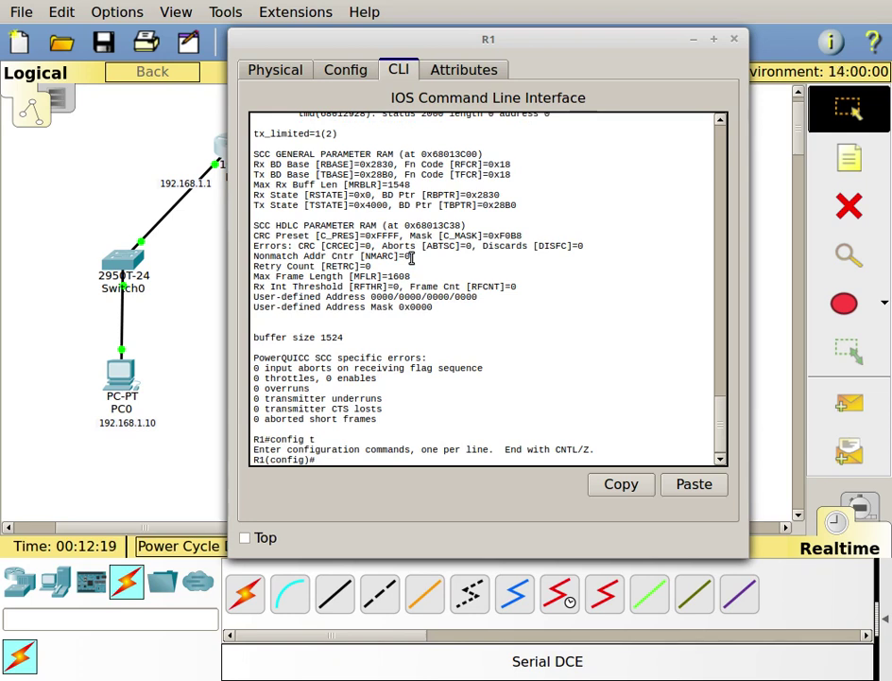
- On interface s0/1/0, assign ip address 192.168.255.1 255.255.255.252
{"action": "type", "text": "int s"}
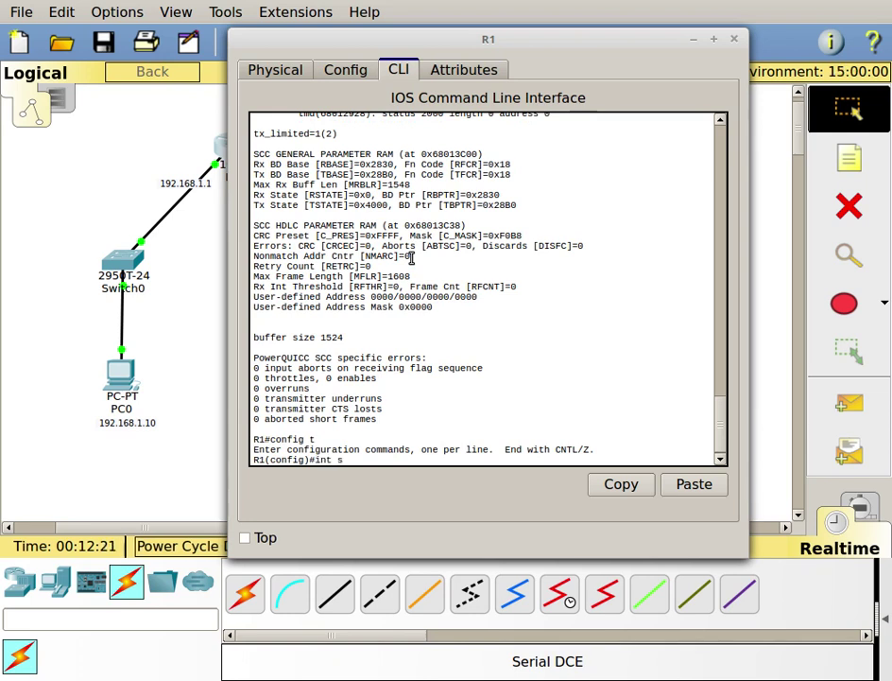
{"action": "type", "text": "0/1/0"}
{"action": "key", "text": "Return"}
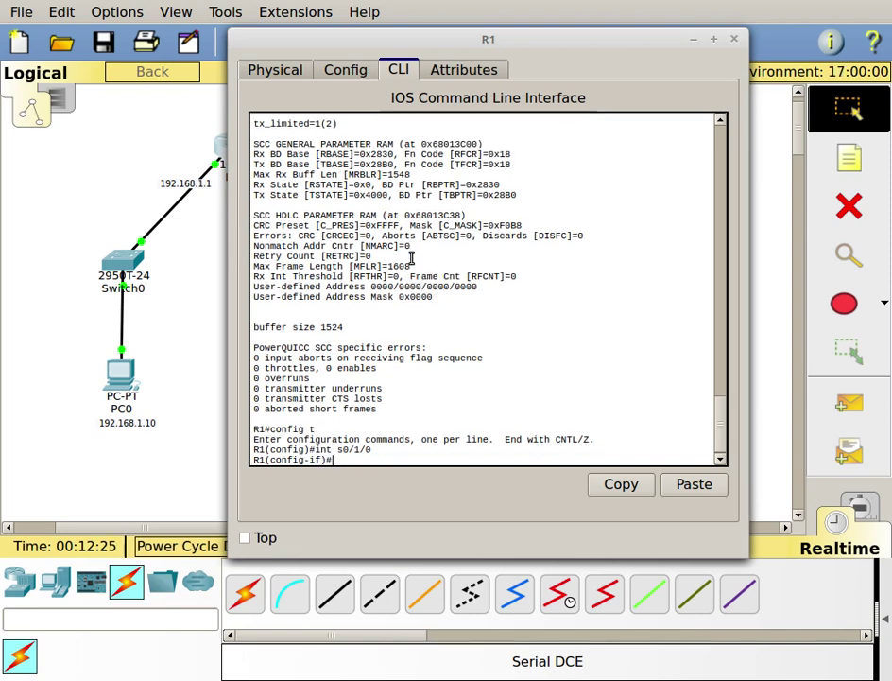
{"action": "type", "text": "ip addre"}
{"action": "key", "text": "Tab"}
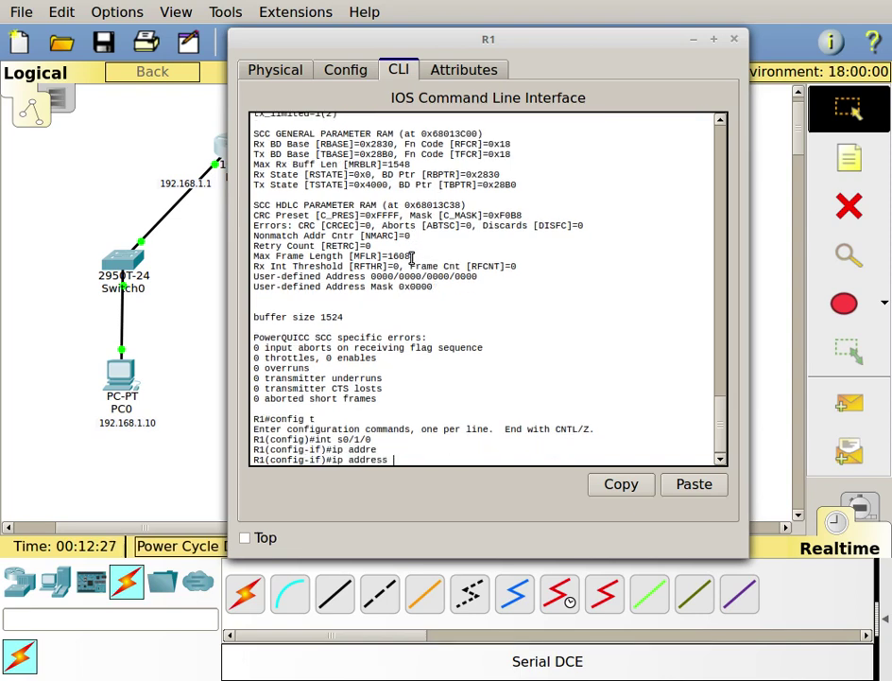
{"action": "type", "text": "192"}
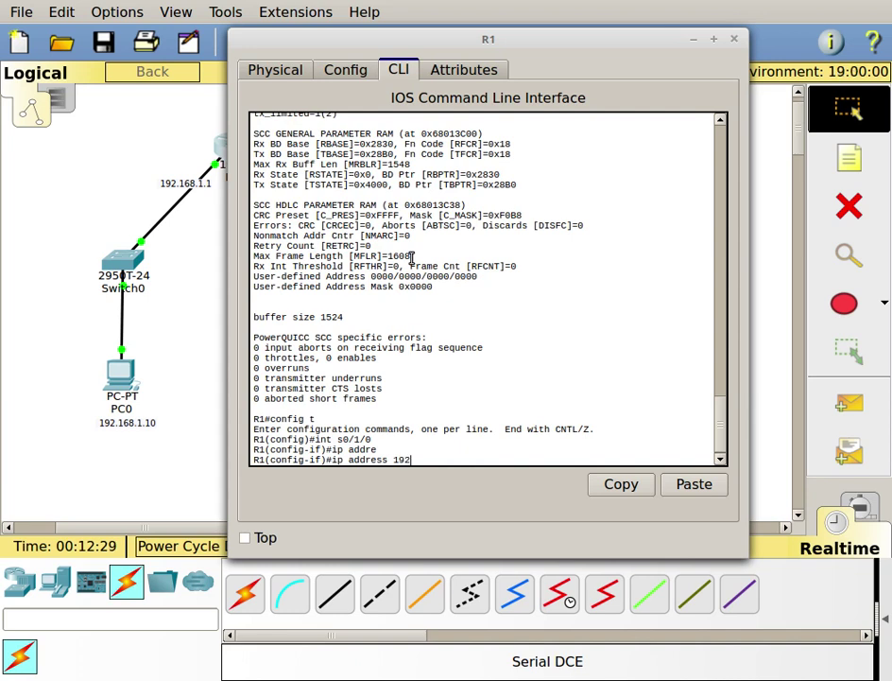
{"action": "type", "text": ".168.25"}
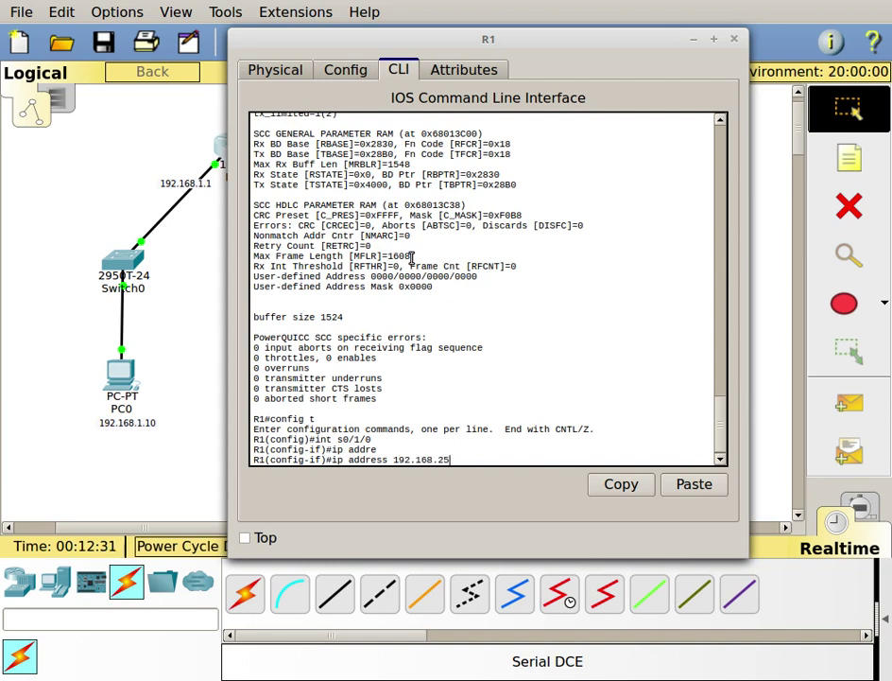
{"action": "type", "text": "5.1 2"}
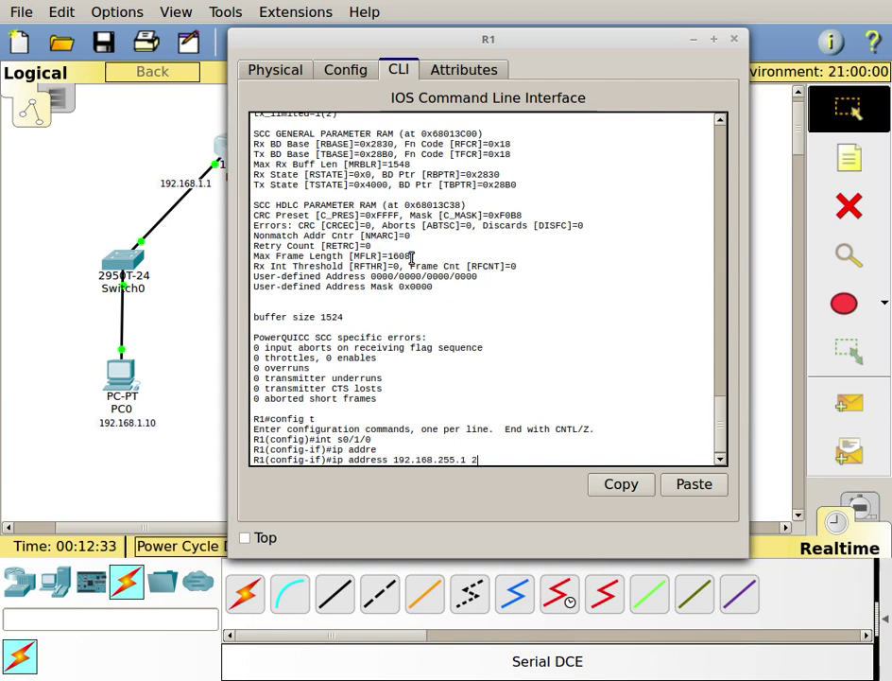
{"action": "type", "text": "55.255.255.252"}
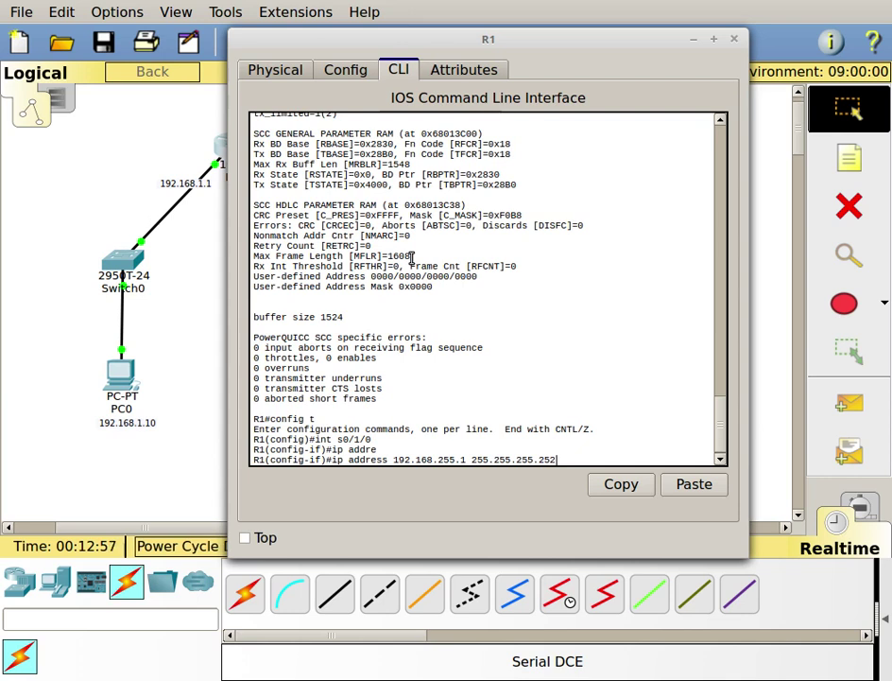
{"action": "key", "text": "Return"}
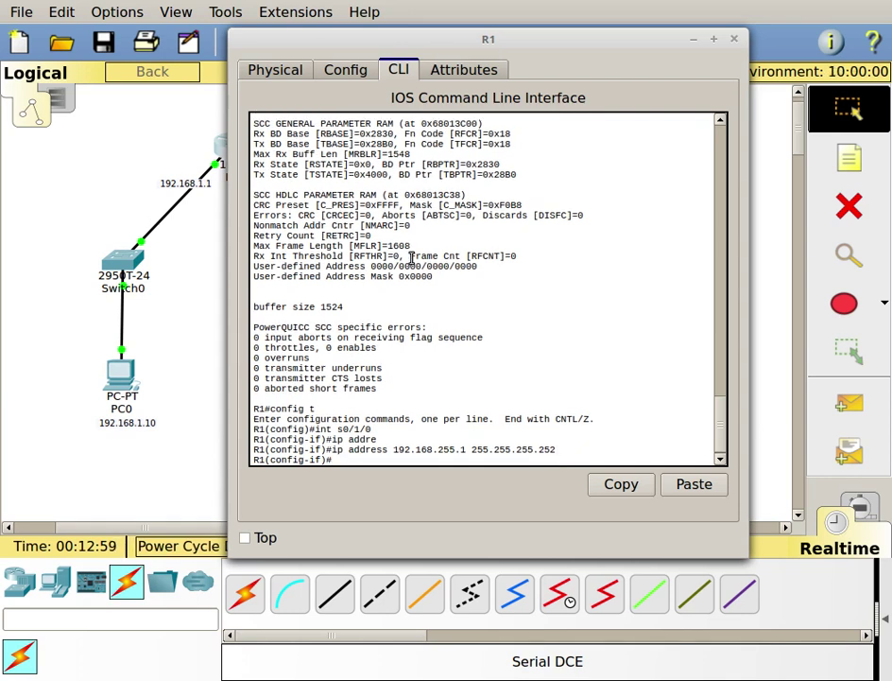
- Enable R1's Serial0/1/0 with no shut and set clock rate 64000
{"action": "type", "text": "no shut"}
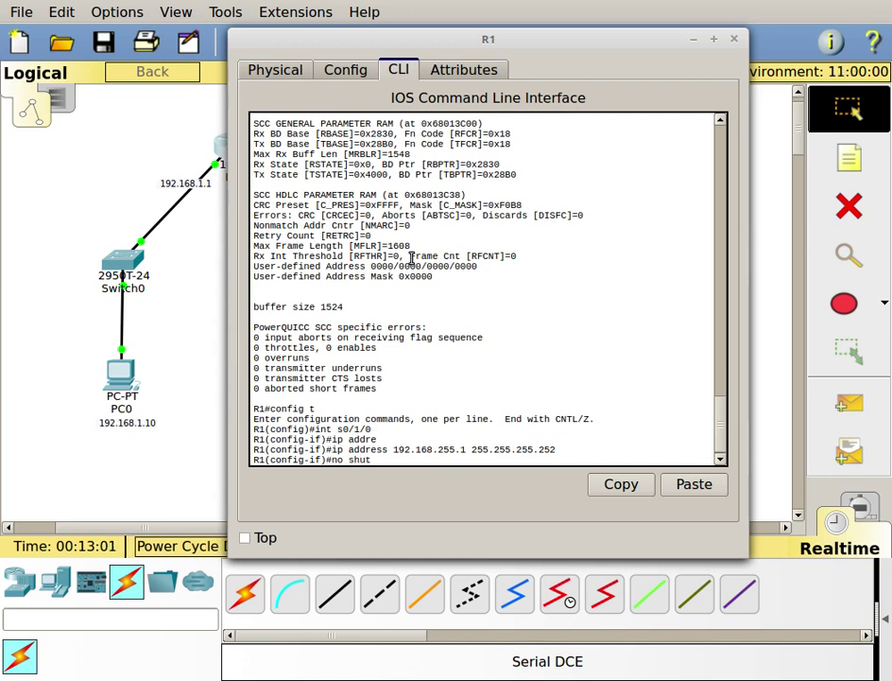
{"action": "key", "text": "Return"}
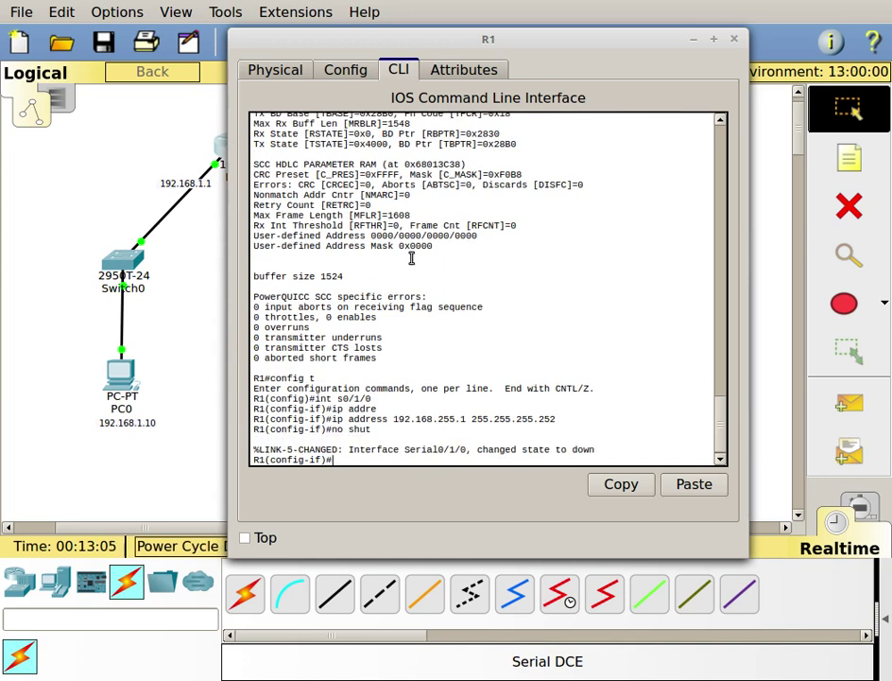
{"action": "type", "text": "clock"}
{"action": "key", "text": "Tab"}
{"action": "type", "text": "ra"}
{"action": "key", "text": "Tab"}
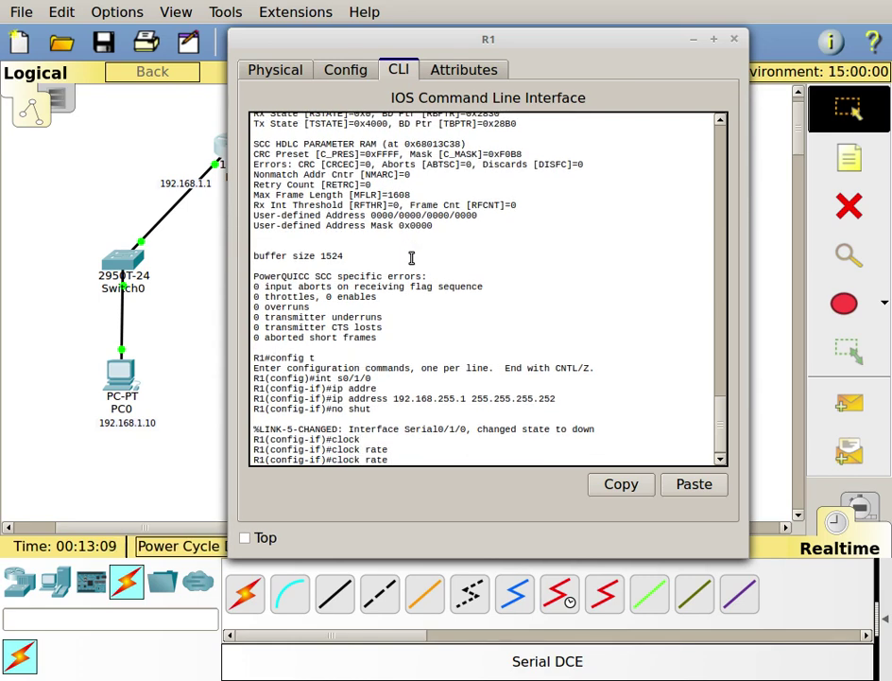
{"action": "type", "text": "64"}
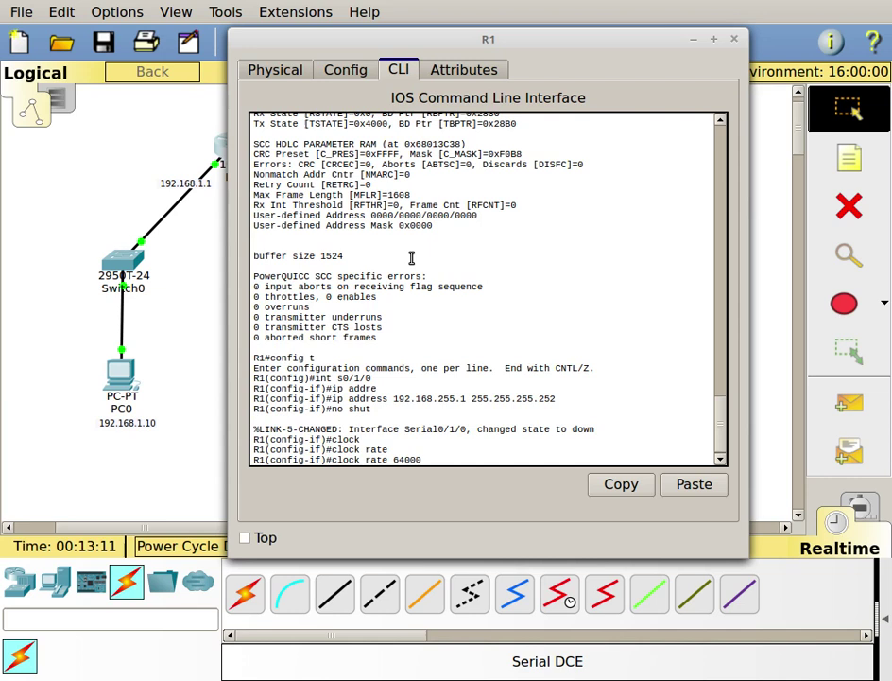
{"action": "type", "text": "000"}
{"action": "key", "text": "Return"}
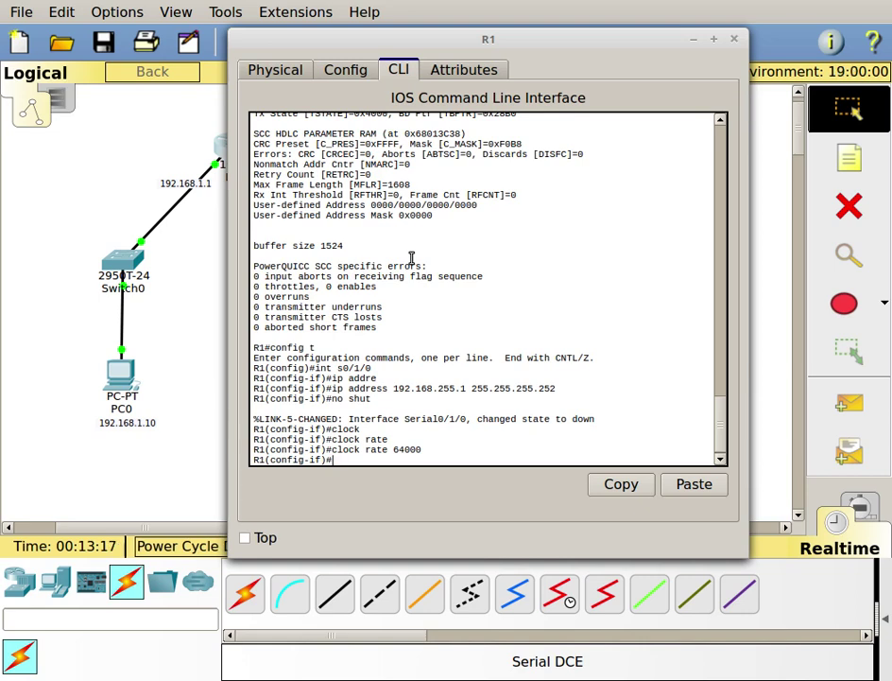
- Exit configuration mode and save R1's running configuration with wr
{"action": "type", "text": "end"}
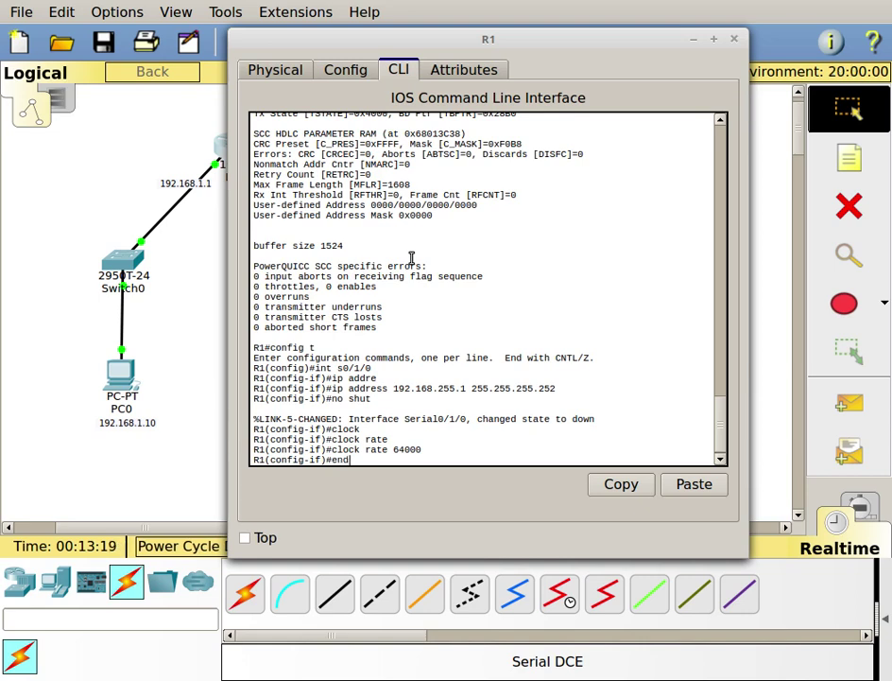
{"action": "key", "text": "Return"}
{"action": "type", "text": "wr"}
{"action": "key", "text": "Return"}
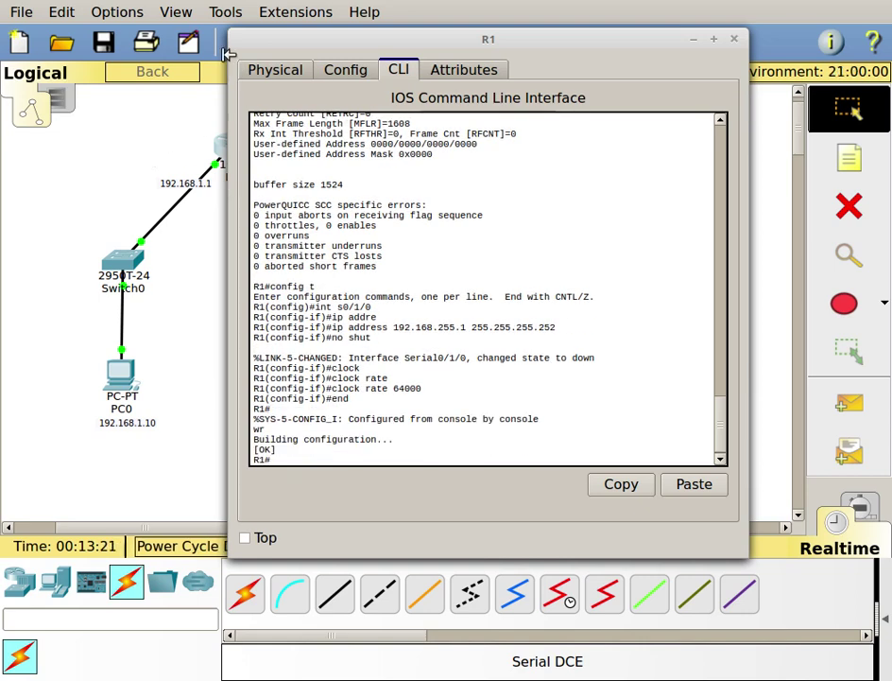
- Close R1's window with Alt+F4, returning to the topology to select R2
{"action": "key", "text": "alt+F4"}
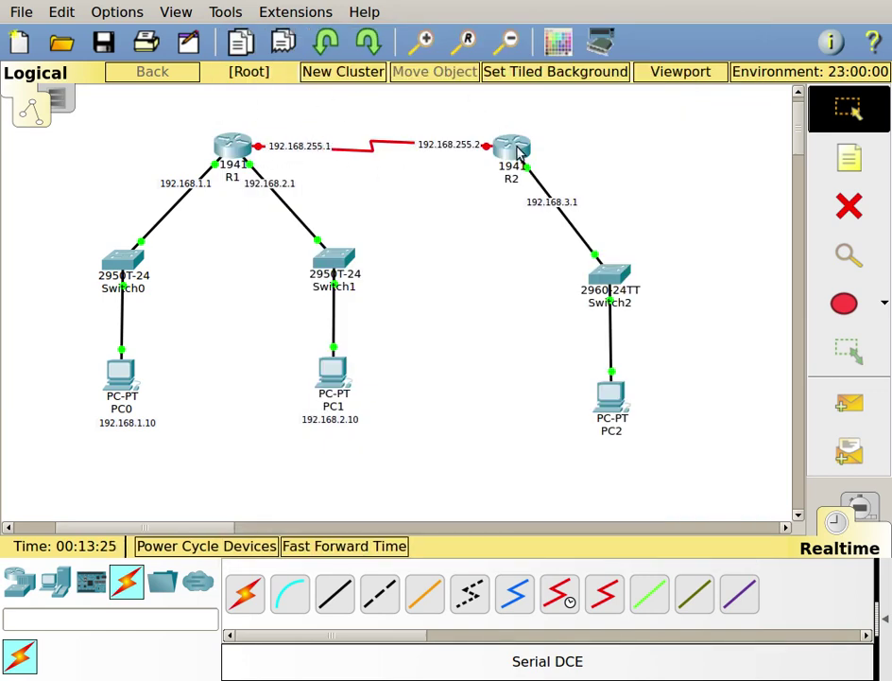
{"action": "mouse_move", "coordinate": [518, 153]}
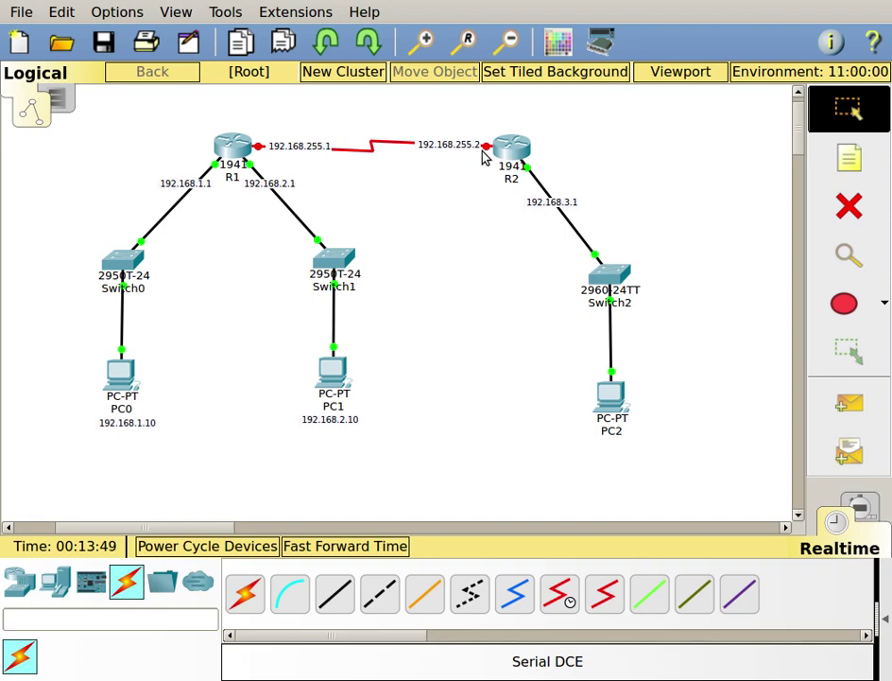
- Open R2's console, log in with the console password, and enter privileged mode with the enable password
{"action": "left_click", "coordinate": [497, 151]}
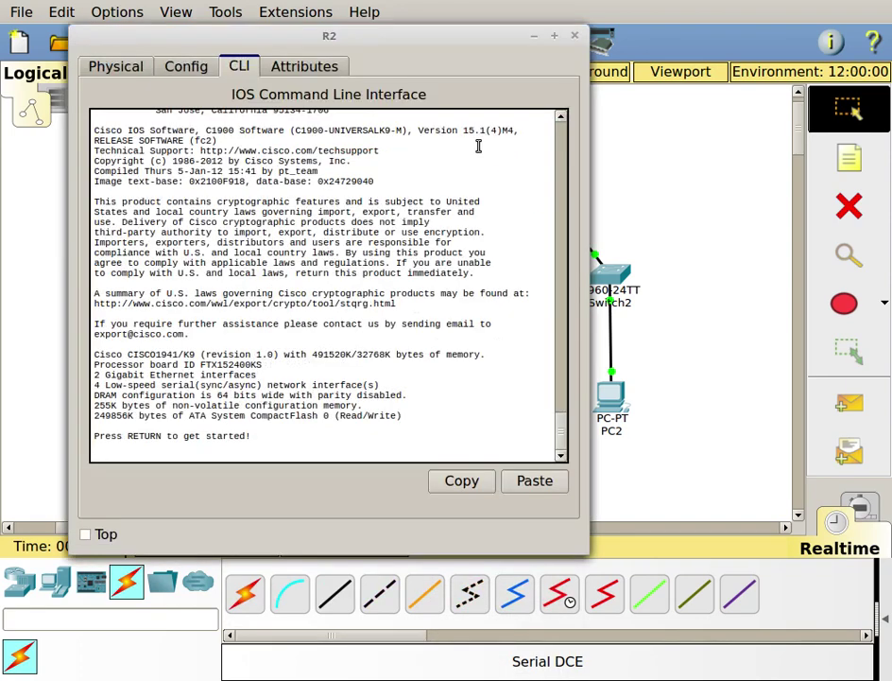
{"action": "left_click_drag", "start_coordinate": [442, 30], "coordinate": [470, 8]}
{"action": "key", "text": "Return"}
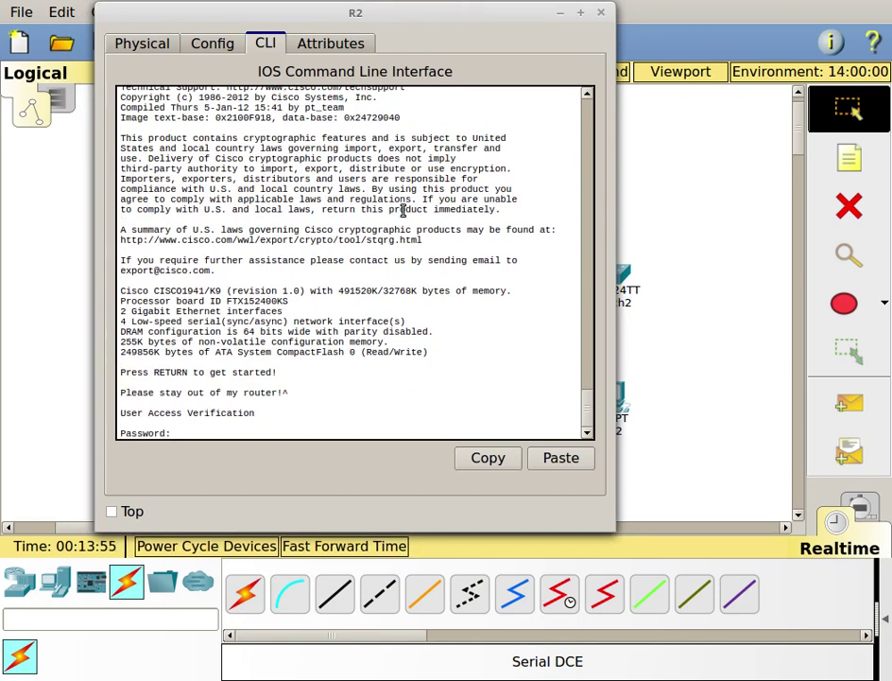
{"action": "type", "text": "cisco"}
{"action": "key", "text": "Return"}
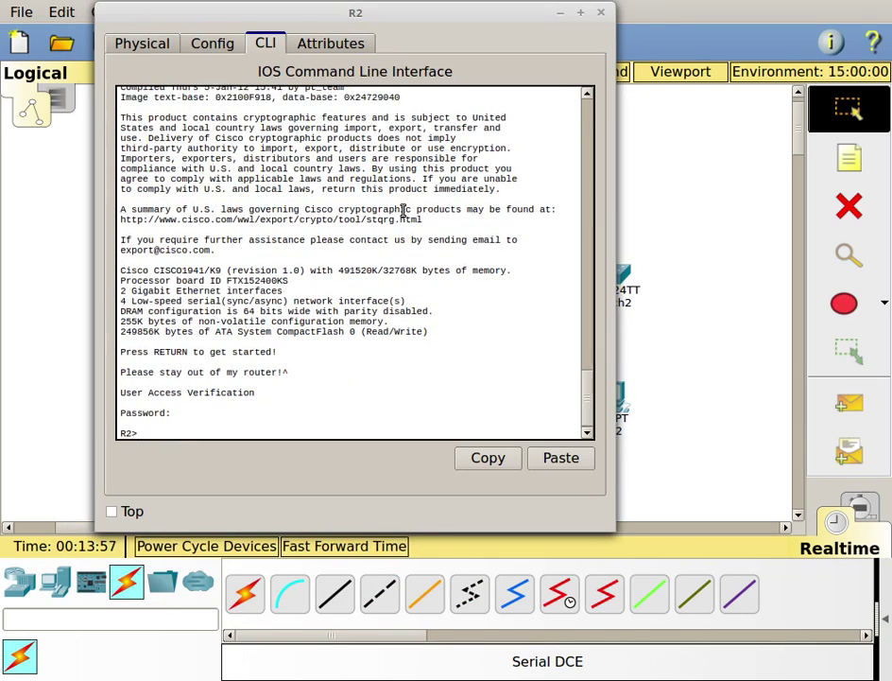
{"action": "type", "text": "en"}
{"action": "key", "text": "Return"}
{"action": "type", "text": "class"}
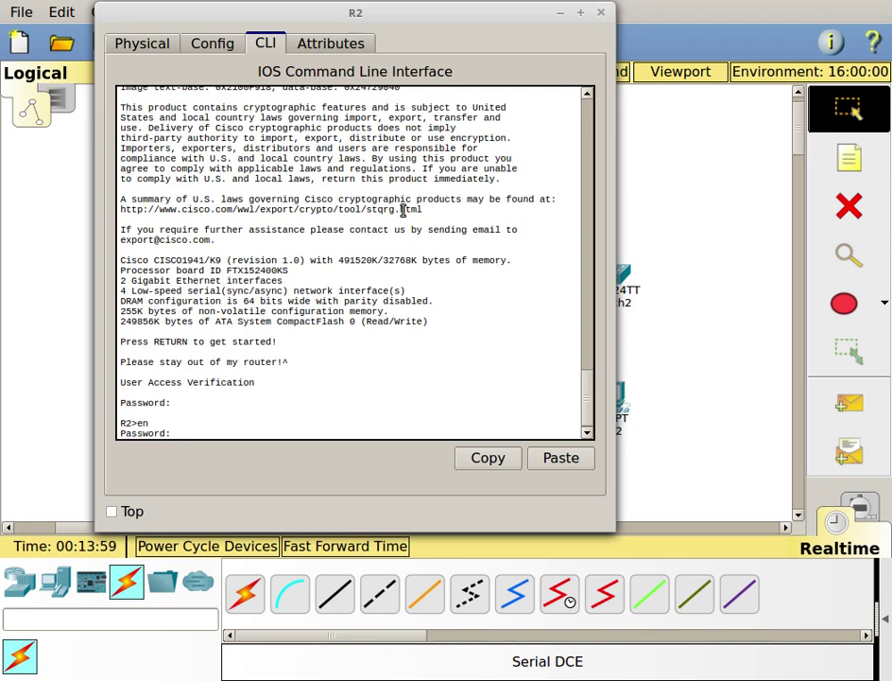
{"action": "key", "text": "Return"}
- Enter configuration for interface s0/1/0 and type the ip address 192.168.255.2 255.255.255.252 command
{"action": "type", "text": "config t"}
{"action": "key", "text": "Return"}
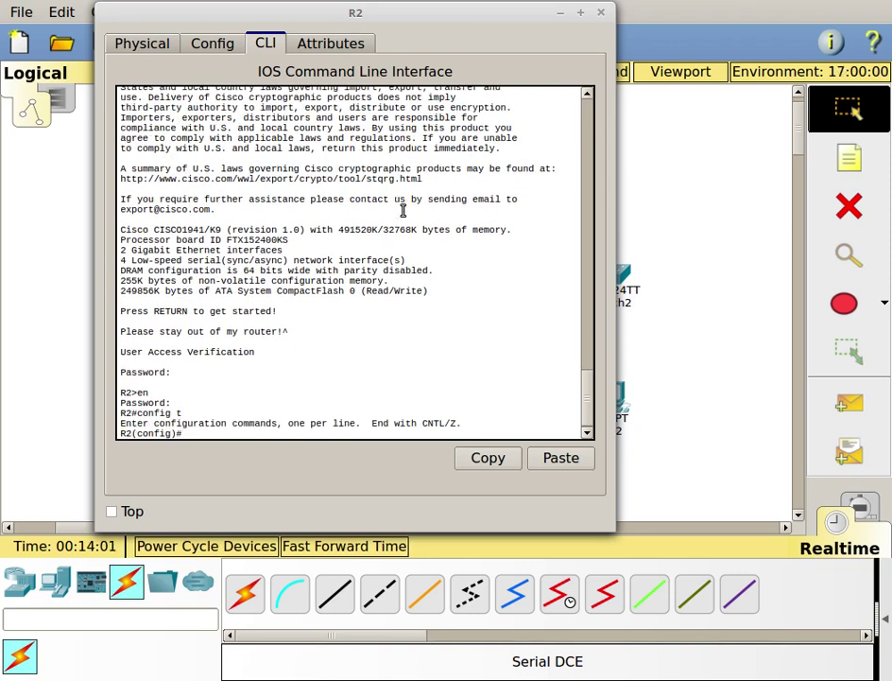
{"action": "type", "text": "int s0/1/0"}
{"action": "key", "text": "Return"}
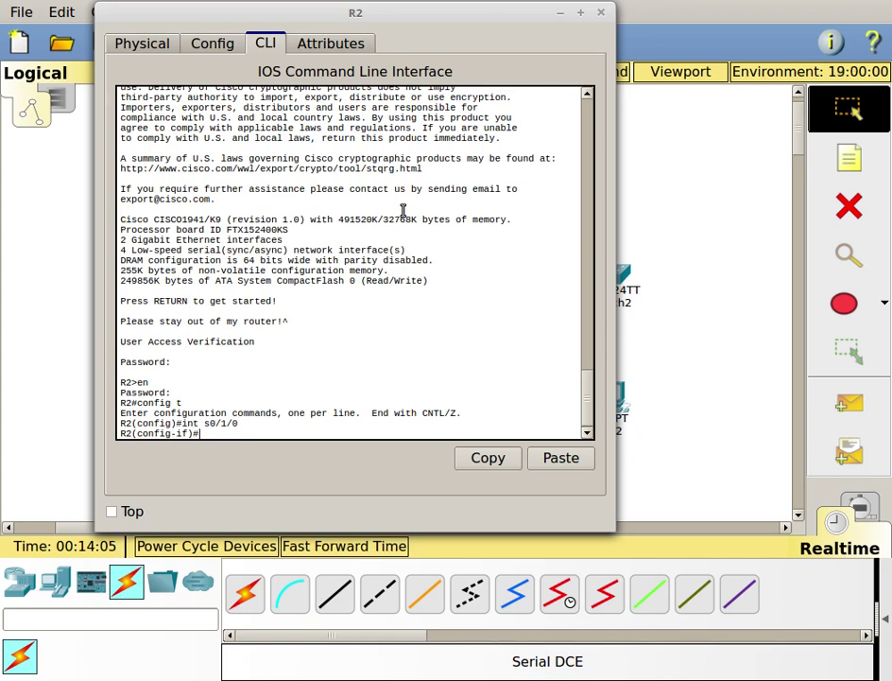
{"action": "type", "text": "ip add"}
{"action": "key", "text": "Tab"}
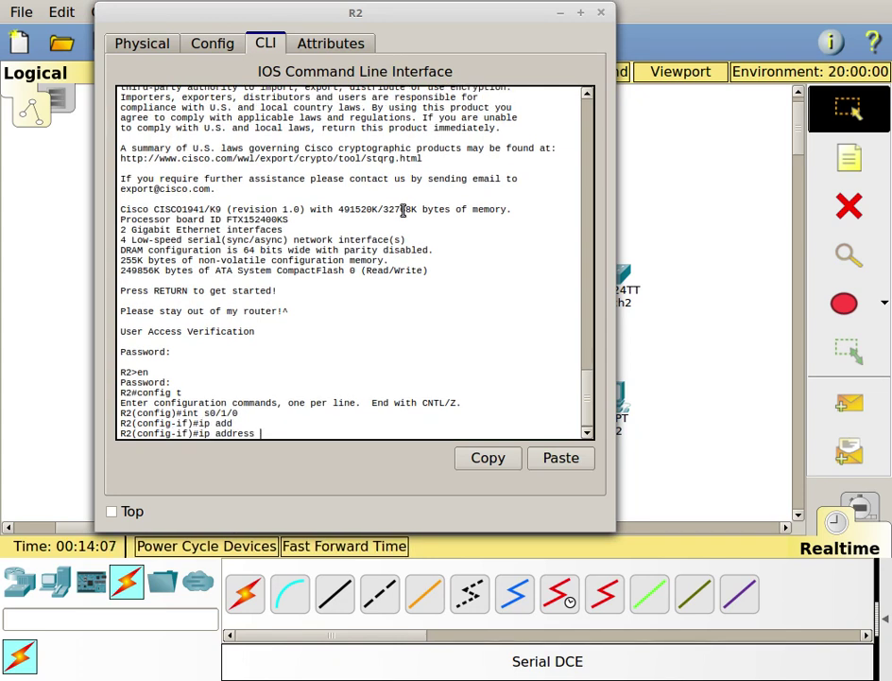
{"action": "type", "text": "192.168"}
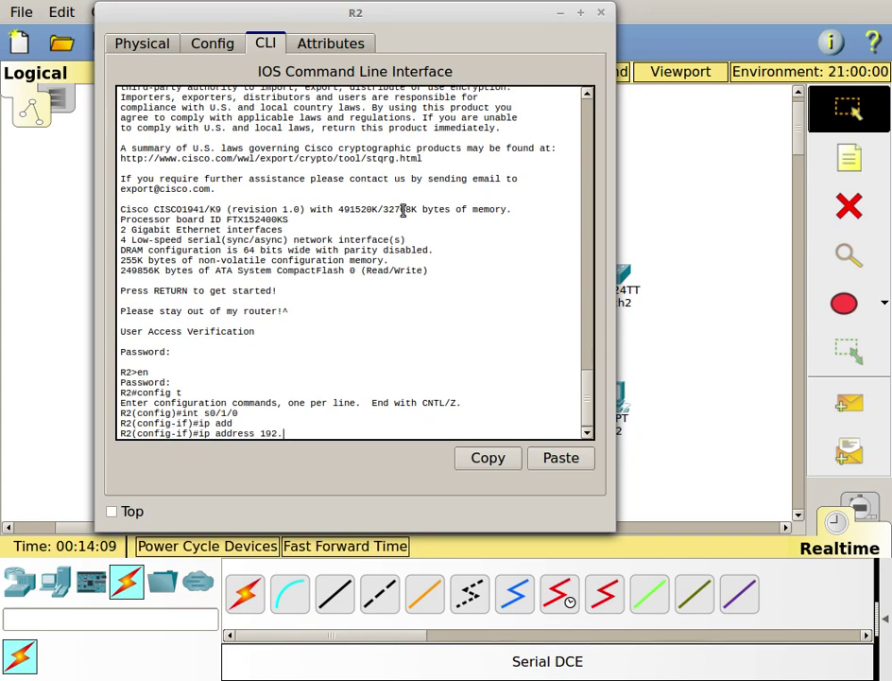
{"action": "type", "text": ".255"}
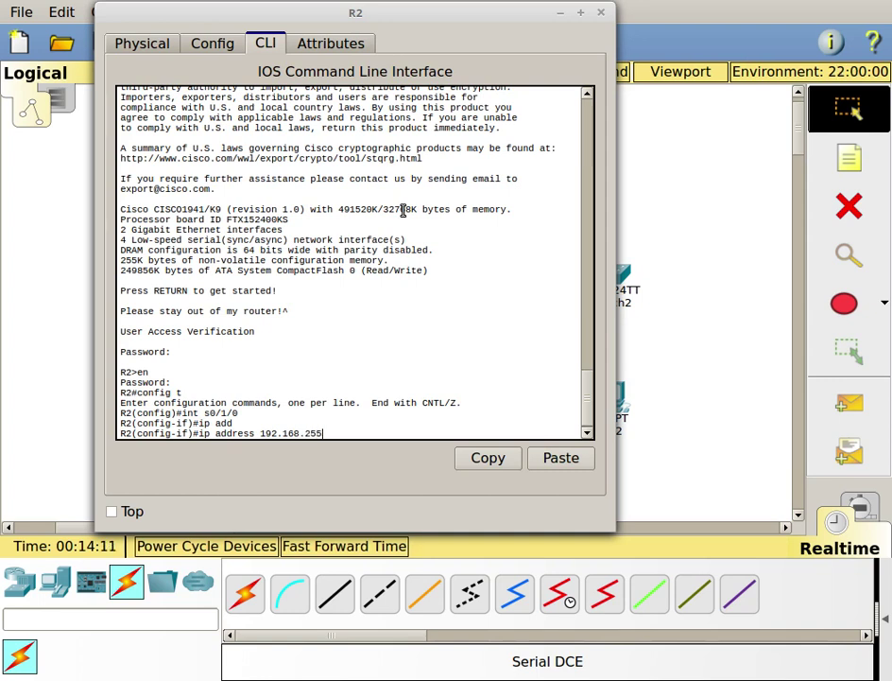
{"action": "type", "text": ".2"}
{"action": "type", "text": " 255/"}
{"action": "type", "text": "255.255.252"}
- Apply the 192.168.255.2 /30 address and enable Serial0/1/0 with no shut
{"action": "key", "text": "Return"}
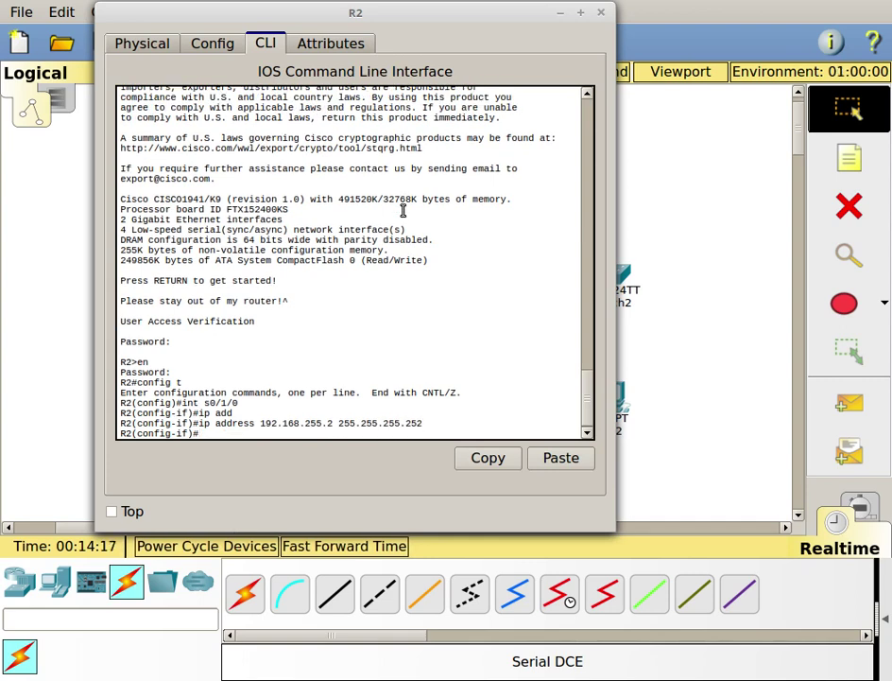
{"action": "type", "text": "no shut"}
{"action": "key", "text": "Return"}
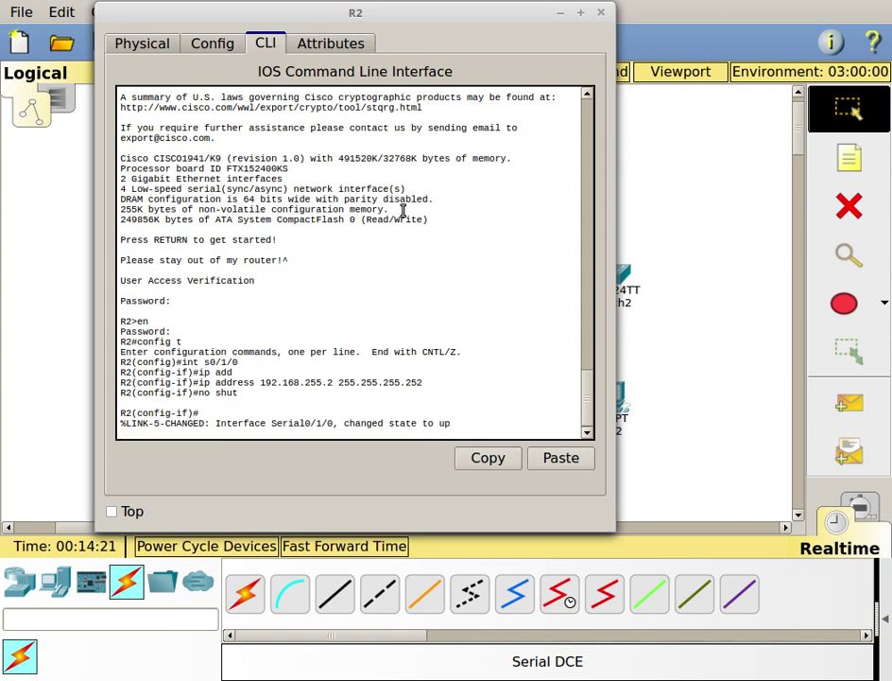
{"action": "key", "text": "Return"}
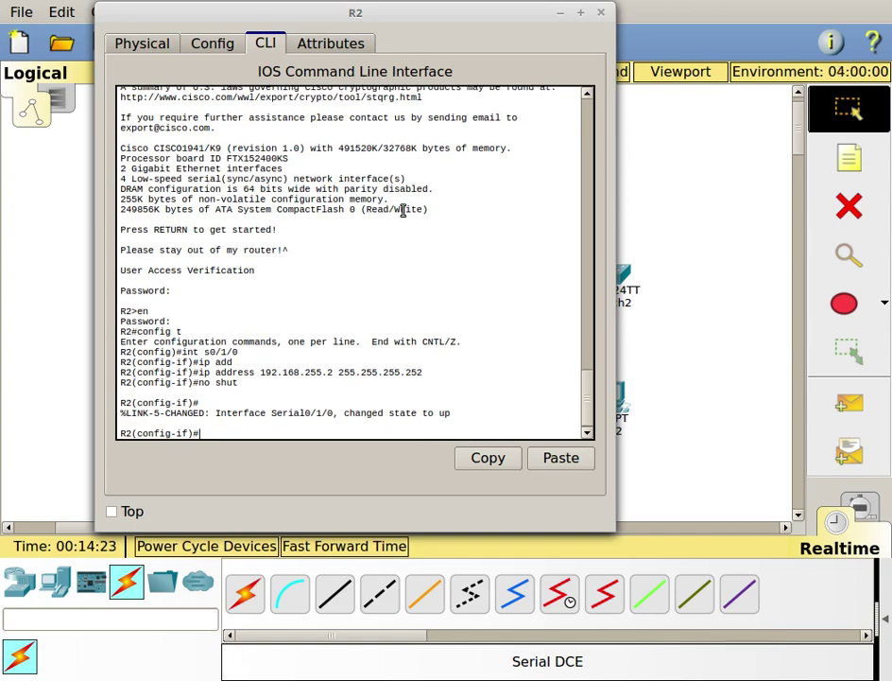
- Reopen R2's console and return to the R2# prompt with end
{"action": "left_click", "coordinate": [564, 14]}
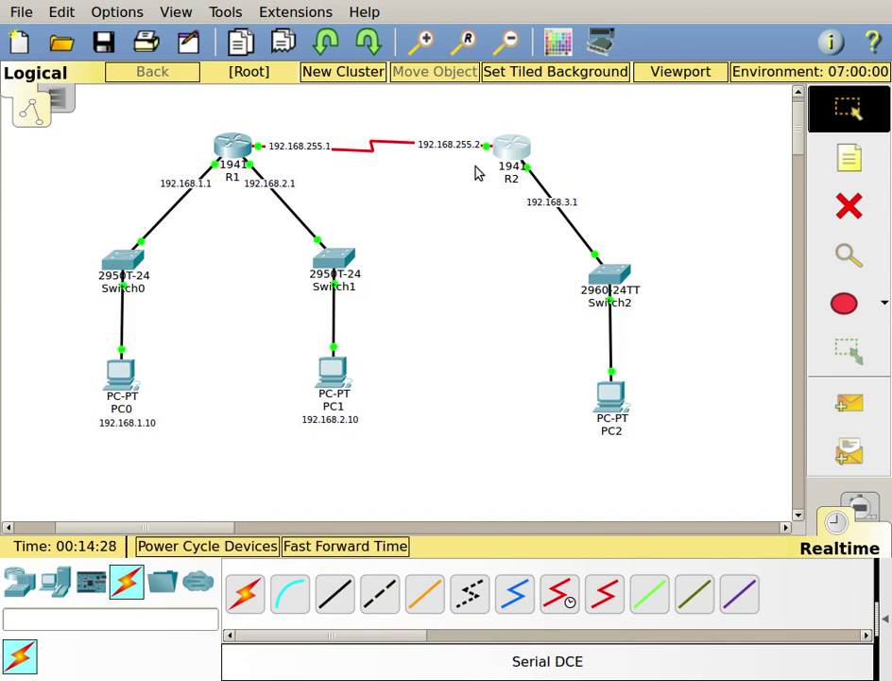
{"action": "left_click", "coordinate": [515, 152]}
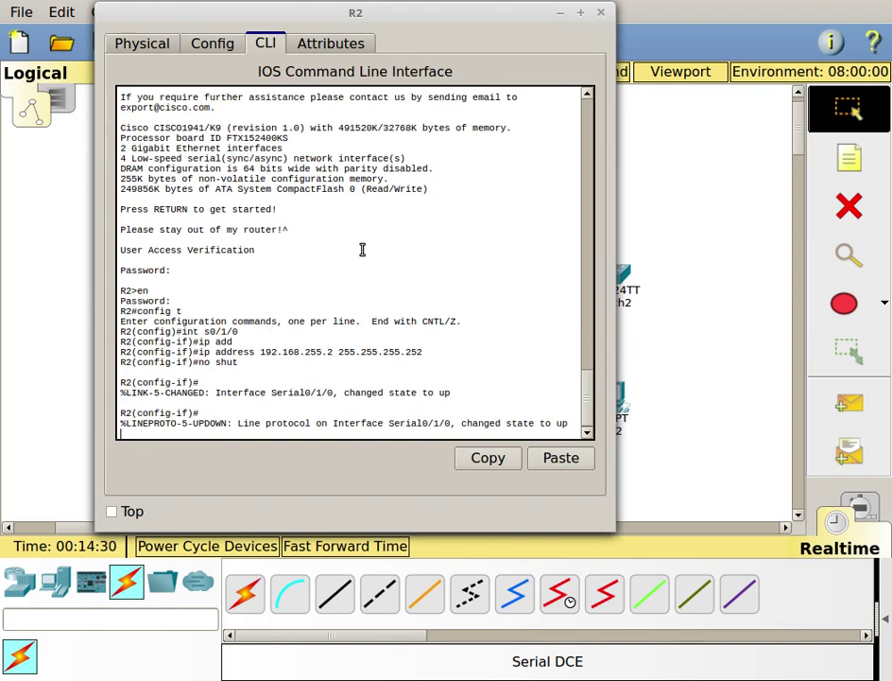
{"action": "key", "text": "Return"}
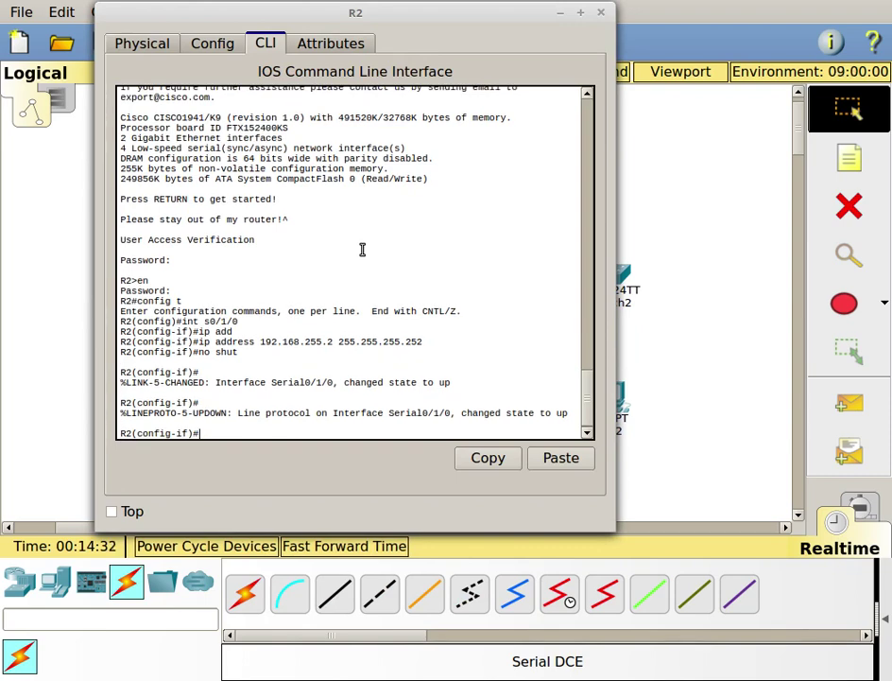
{"action": "type", "text": "end"}
{"action": "key", "text": "Return"}
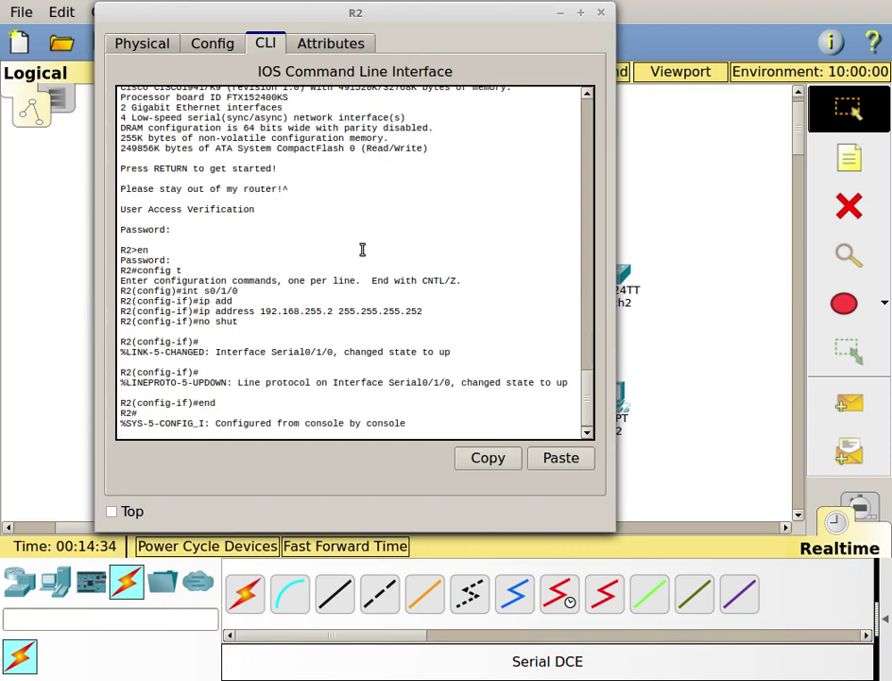
{"action": "key", "text": "Return"}
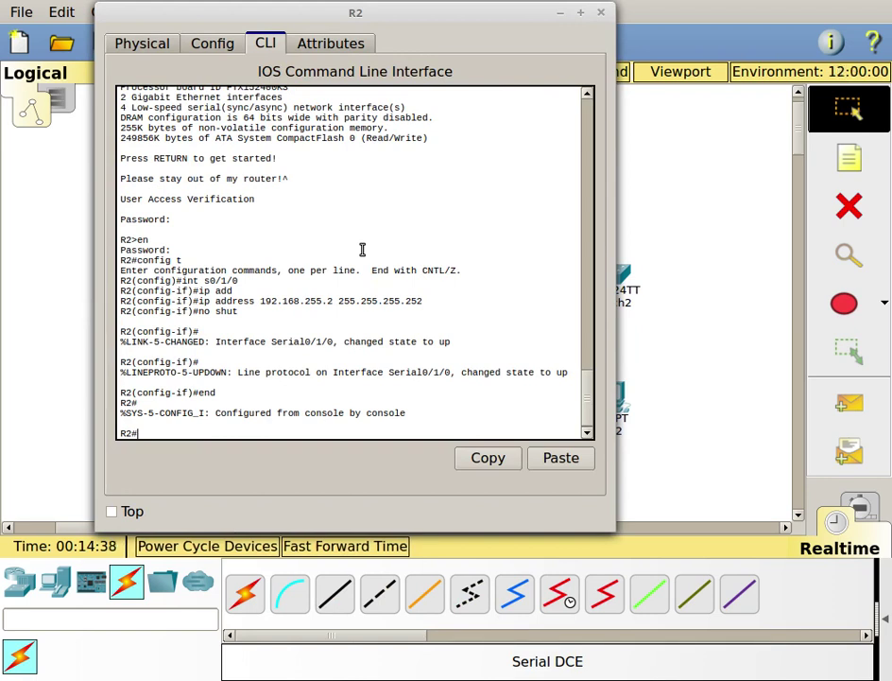
- Ping 192.168.255.1 from R2, getting 5/5 successful replies
{"action": "type", "text": "ping 192.168.25"}
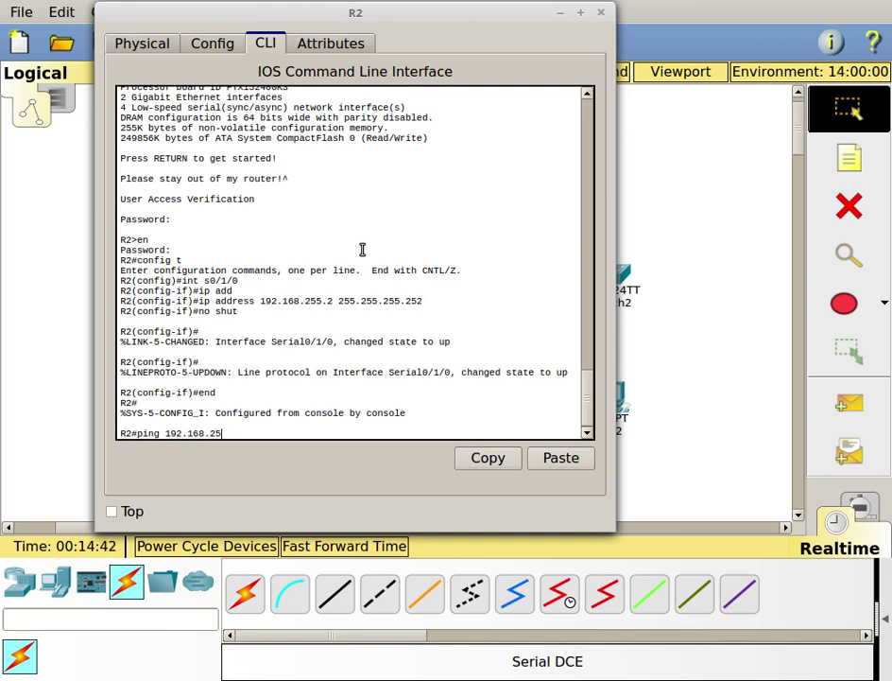
{"action": "type", "text": "5.1"}
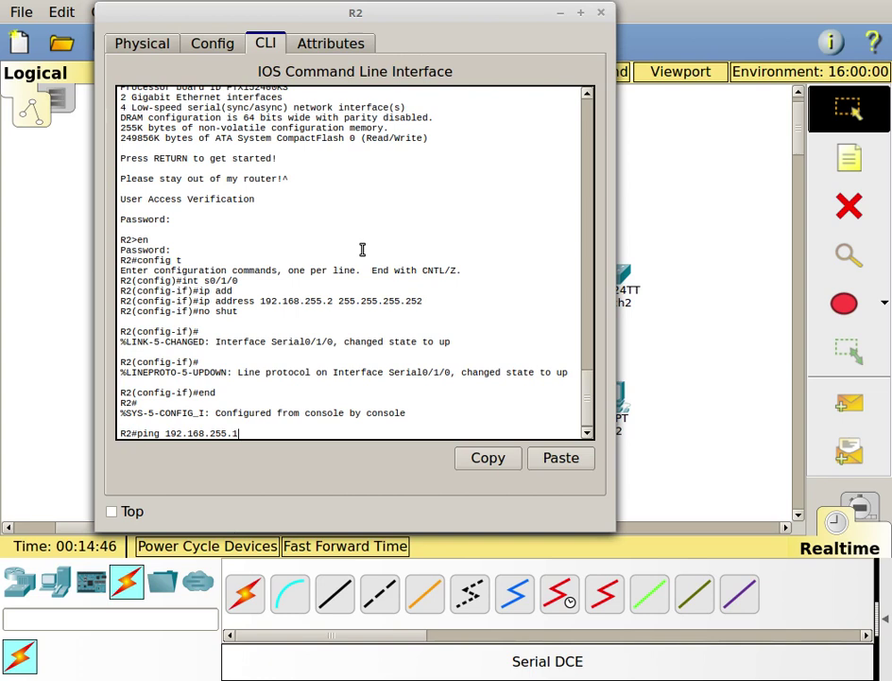
{"action": "key", "text": "Return"}
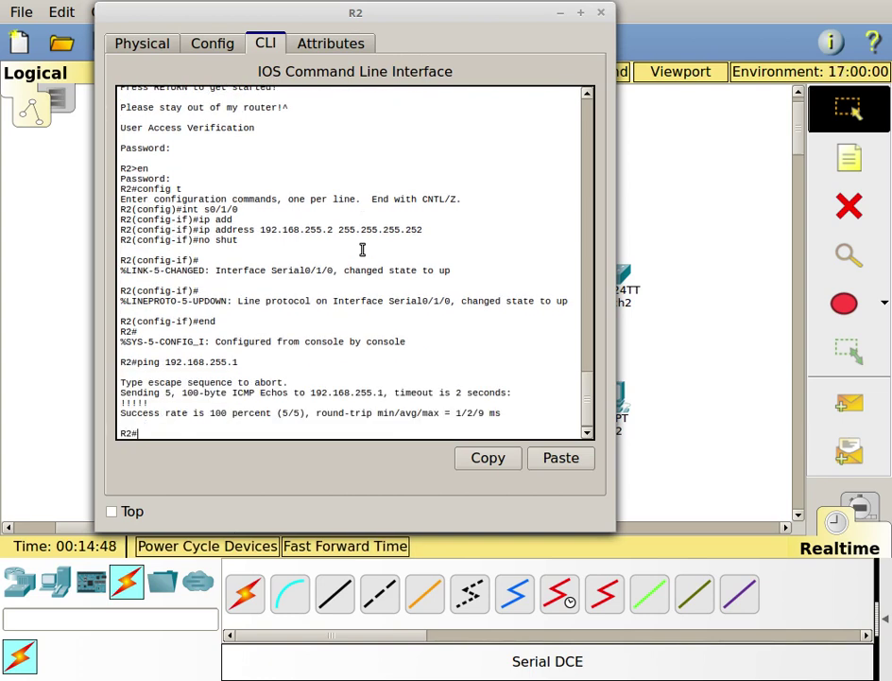